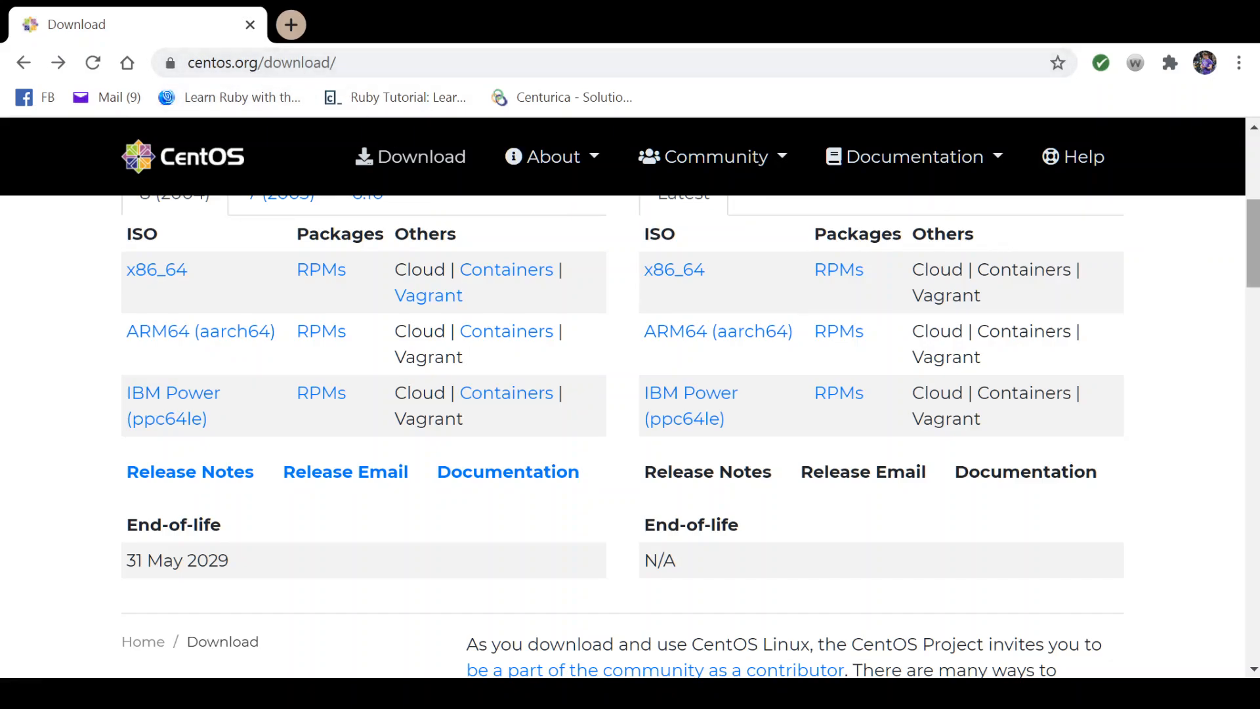
Step: Open the mirror.xrepo.net download mirror for the CentOS Linux 8 x86_64 ISO
scroll(1253, 243, "up", 2)
scroll(582, 217, "down", 1)
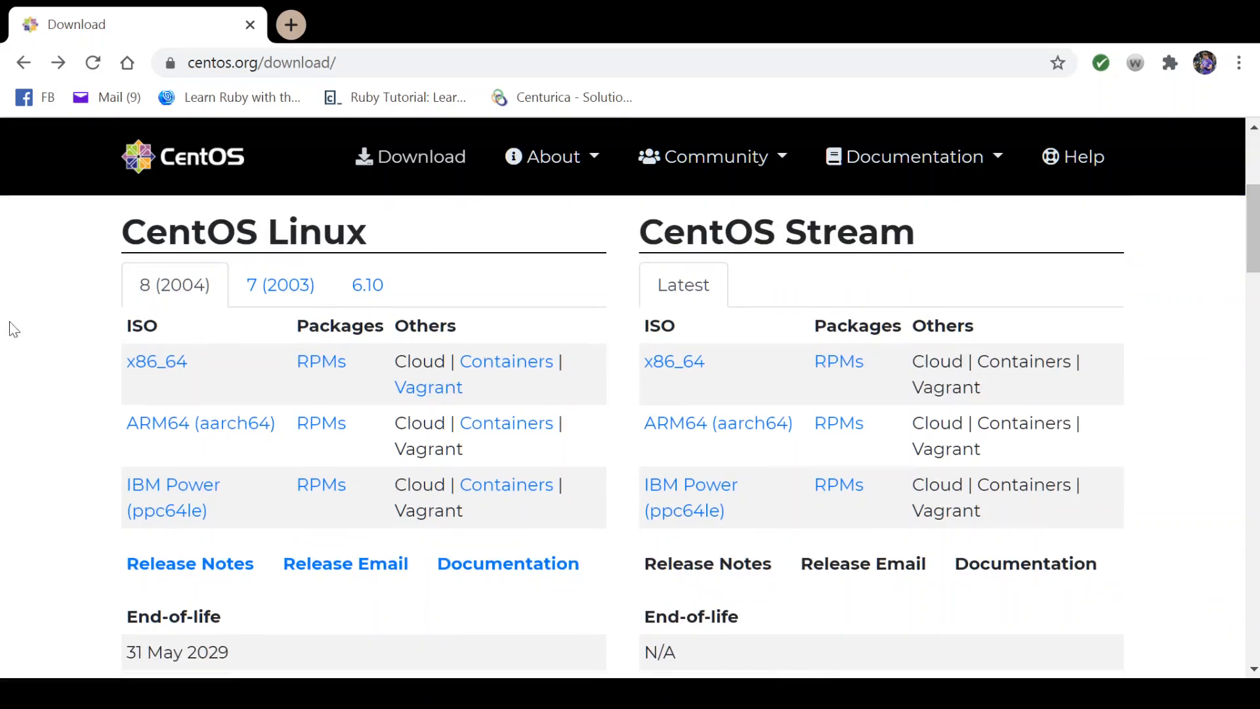
left_click(161, 366)
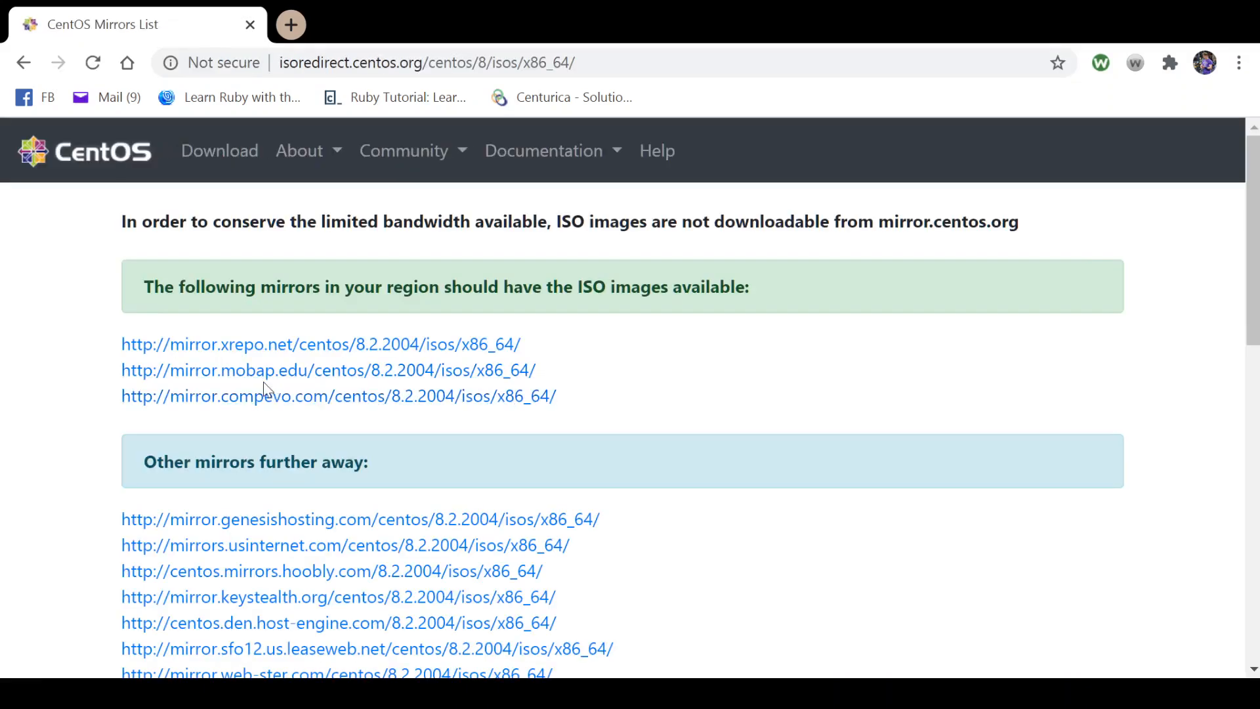
left_click(301, 346)
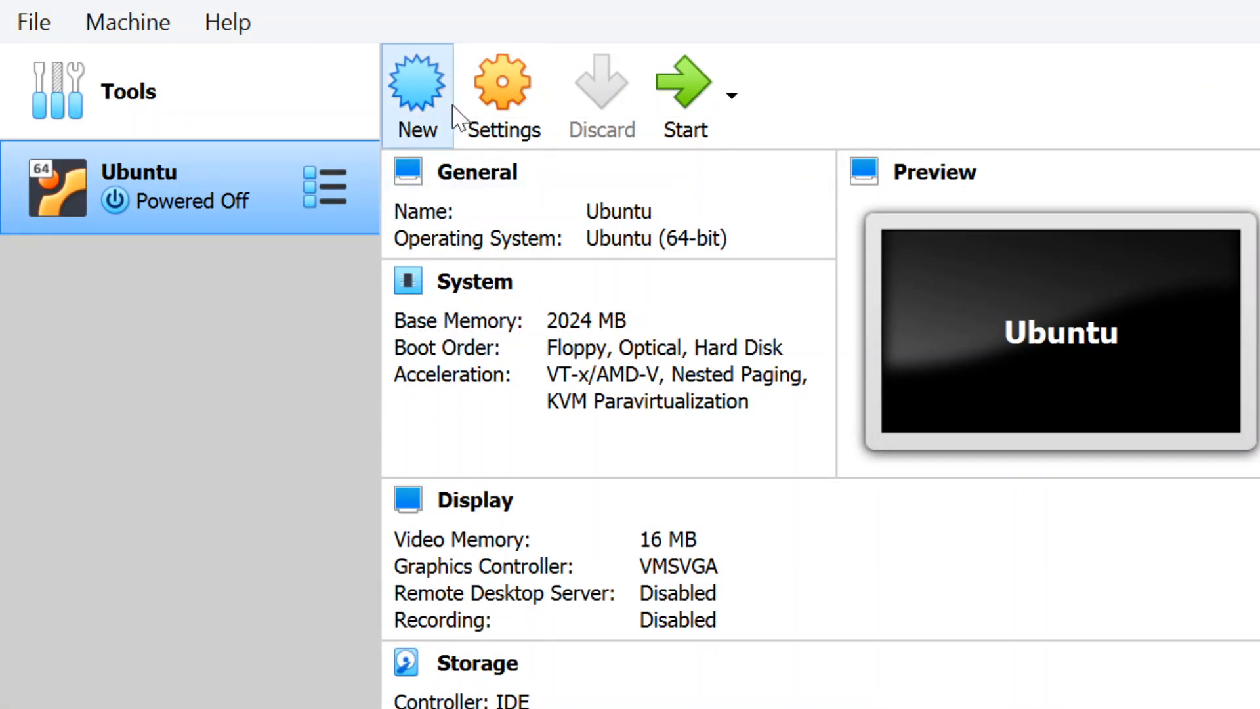
Step: Switch to VirtualBox and start a new virtual machine named CentOS, accepting Linux and Red Hat (64-bit)
left_click(430, 74)
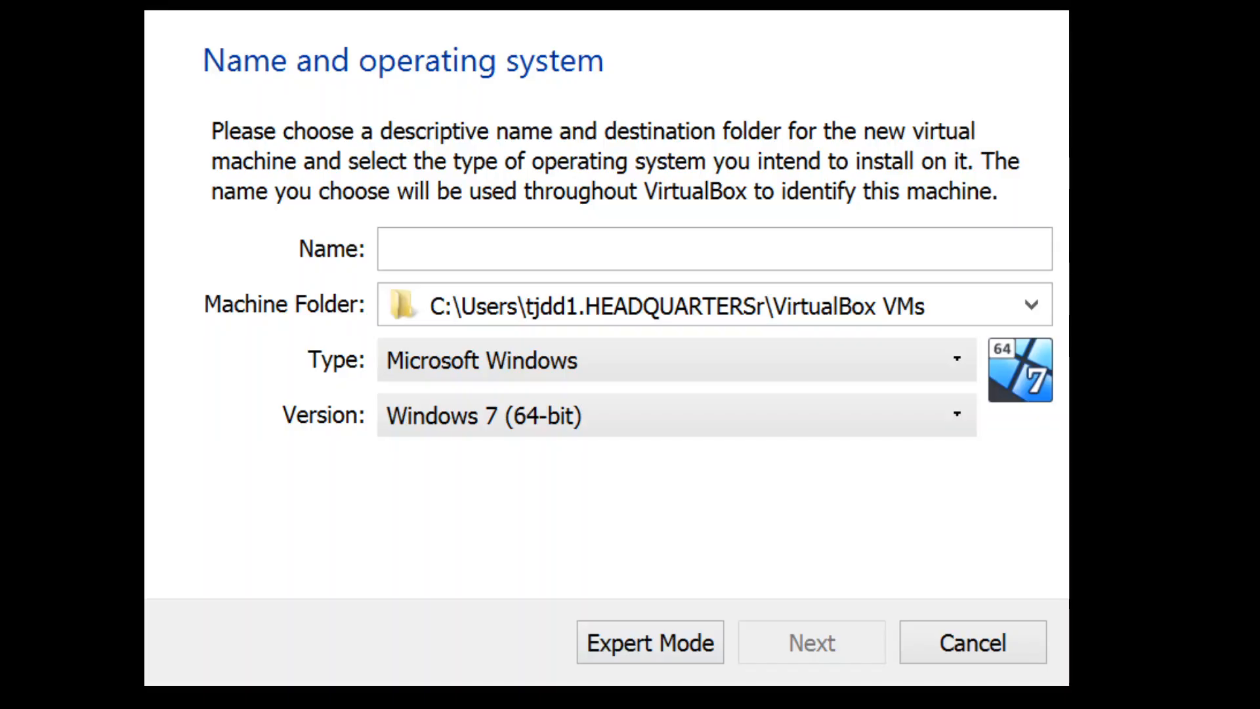
left_click(499, 262)
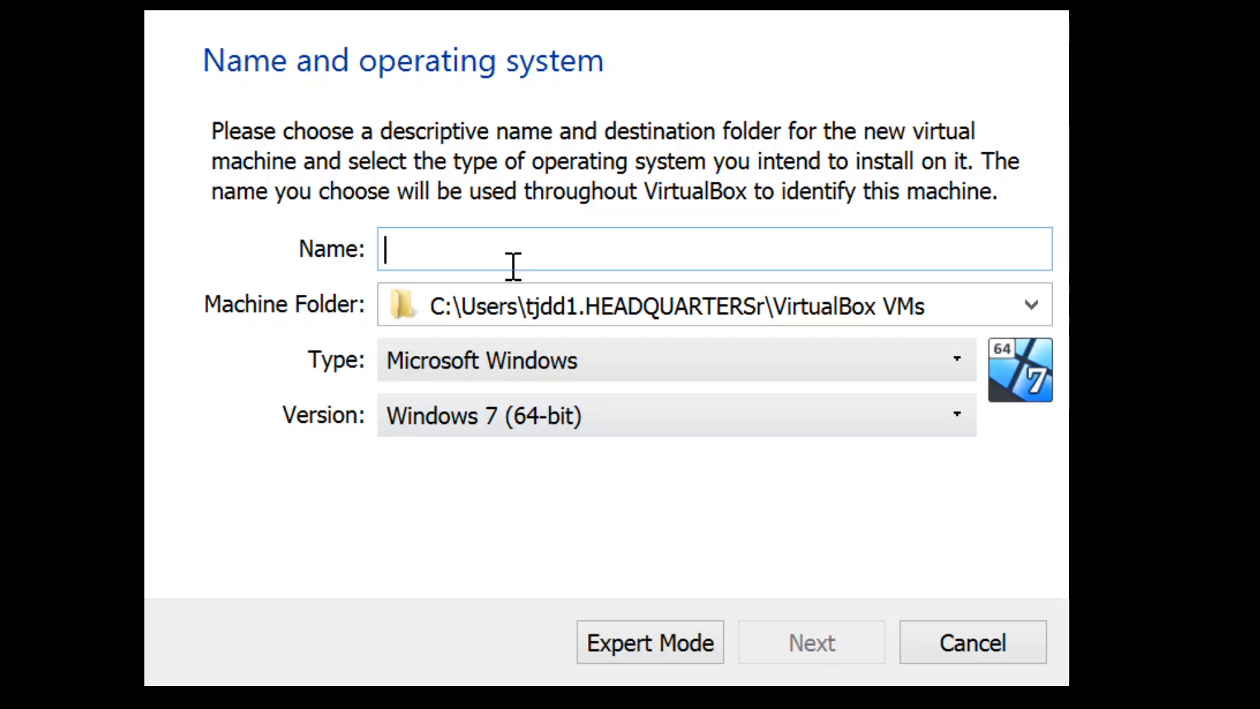
type("CentOS")
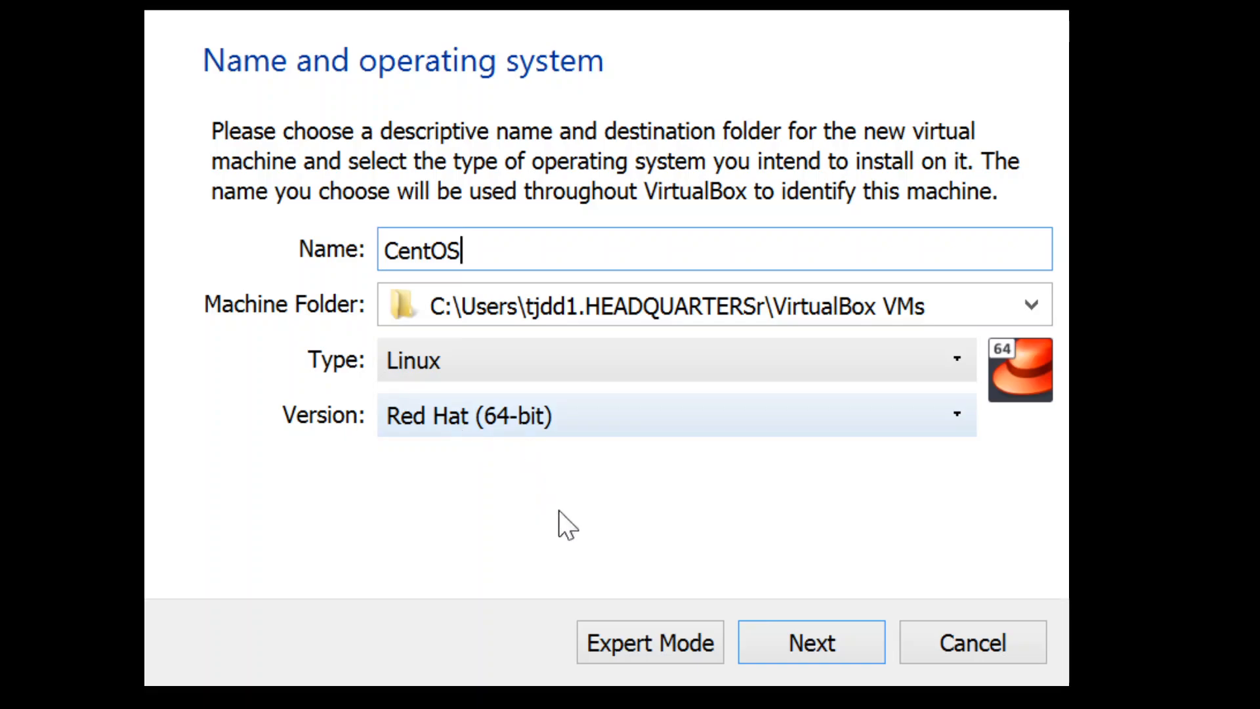
left_click(788, 641)
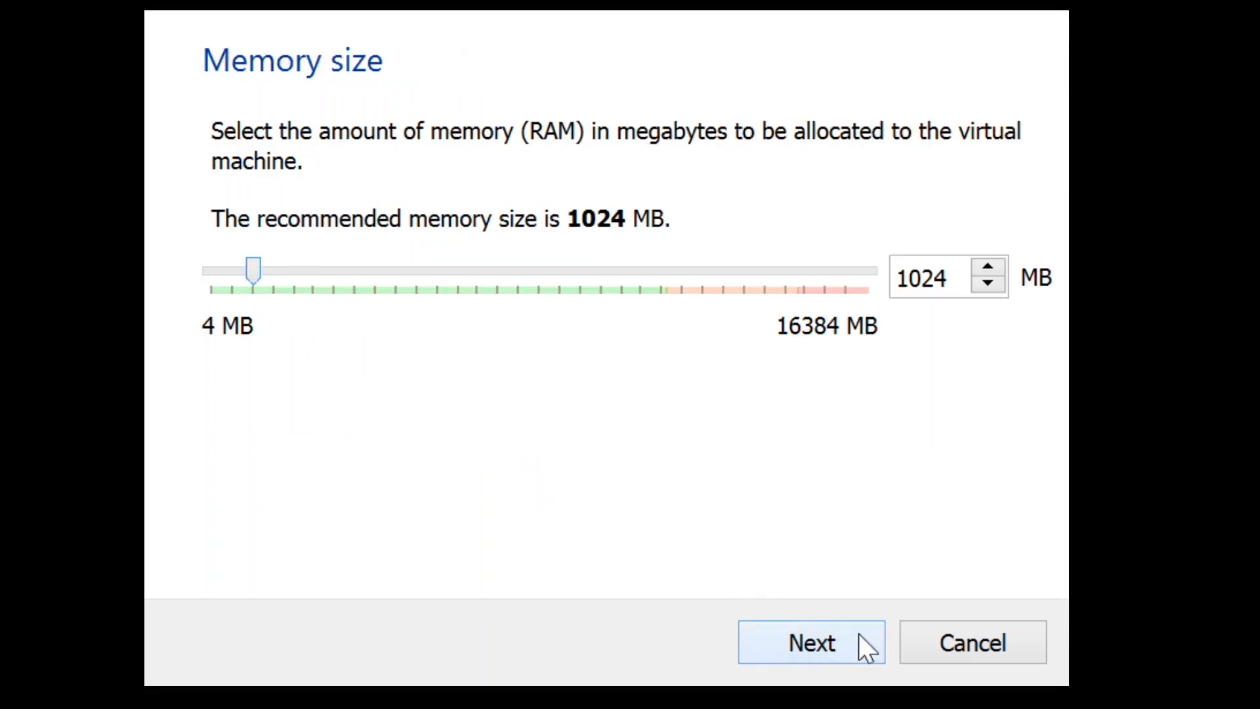
Step: Set the new virtual machine's memory size to 2024 MB and continue to the hard disk setup
left_click(917, 282)
key("BackSpace")
key("BackSpace")
type("2")
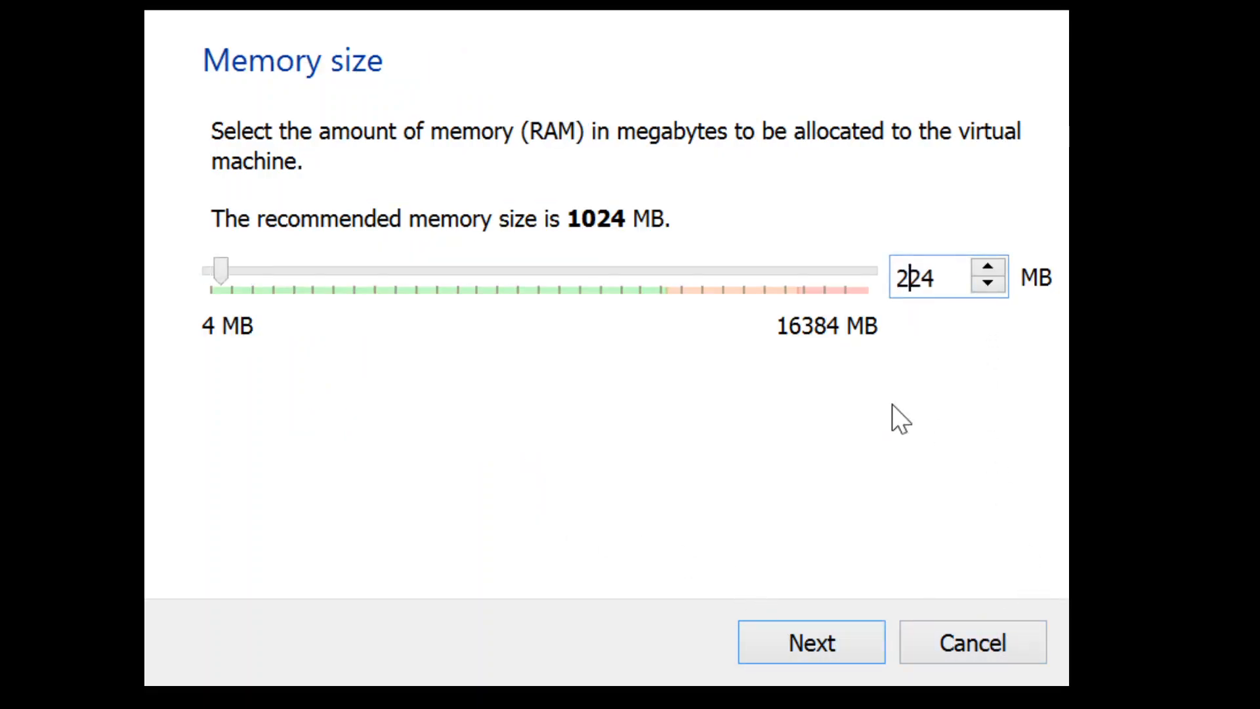
type("0")
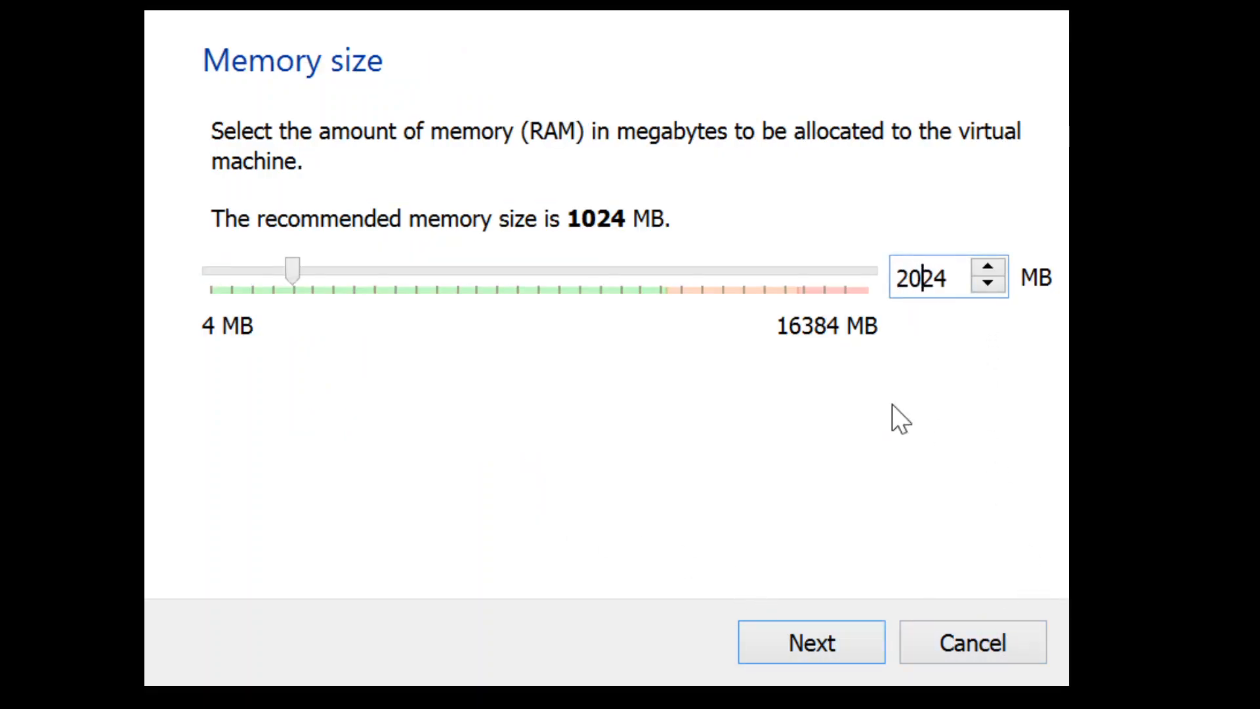
left_click(770, 643)
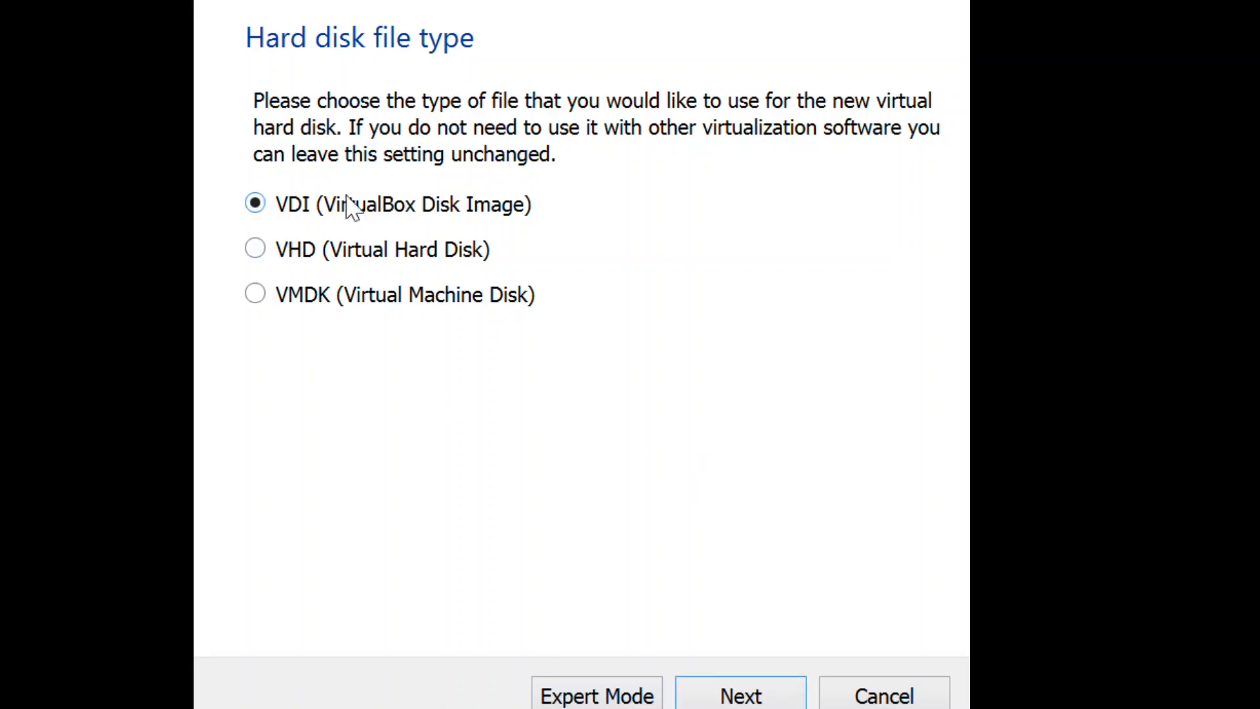
Step: Create a VDI virtual hard disk for the CentOS machine with a size of 10.00 GB
left_click(729, 690)
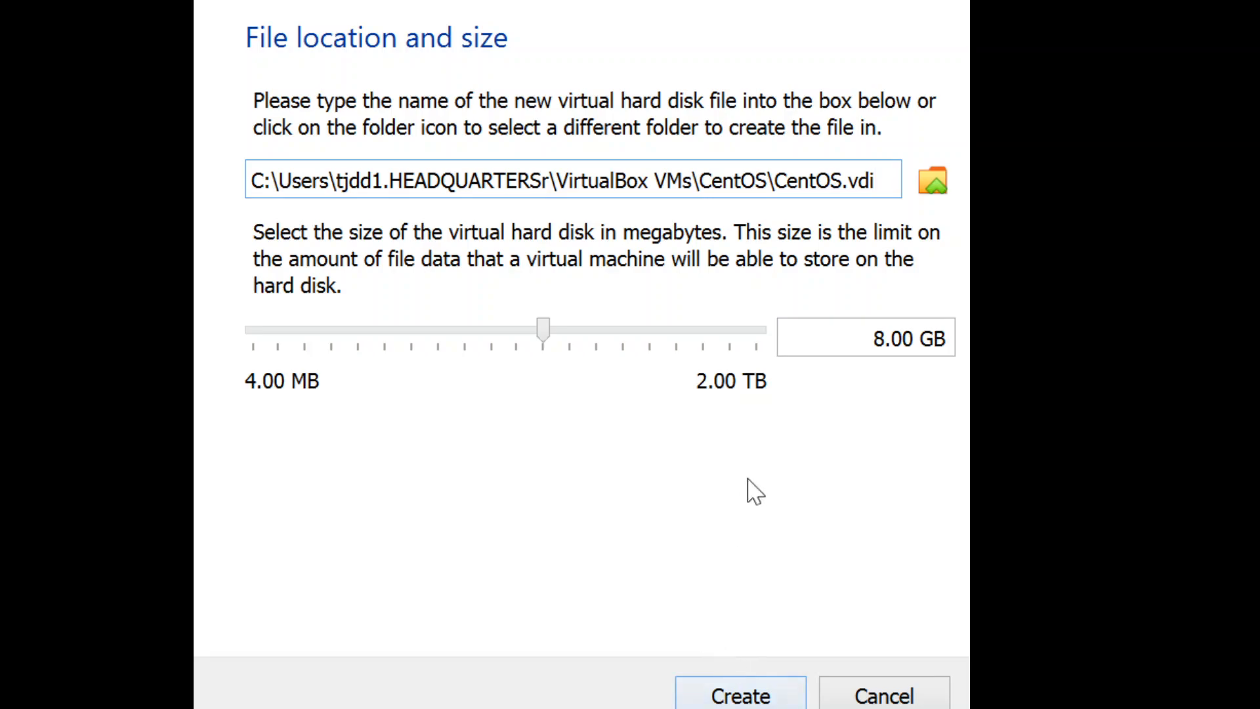
left_click(886, 338)
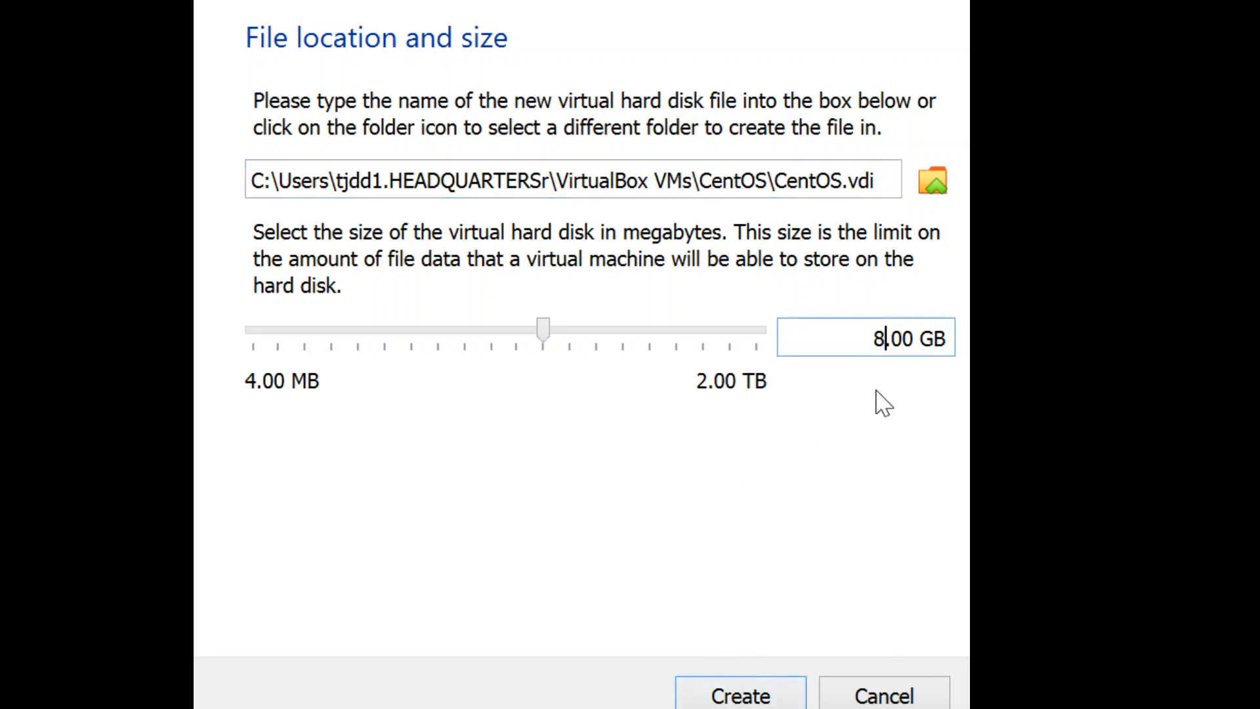
key("BackSpace")
type("10")
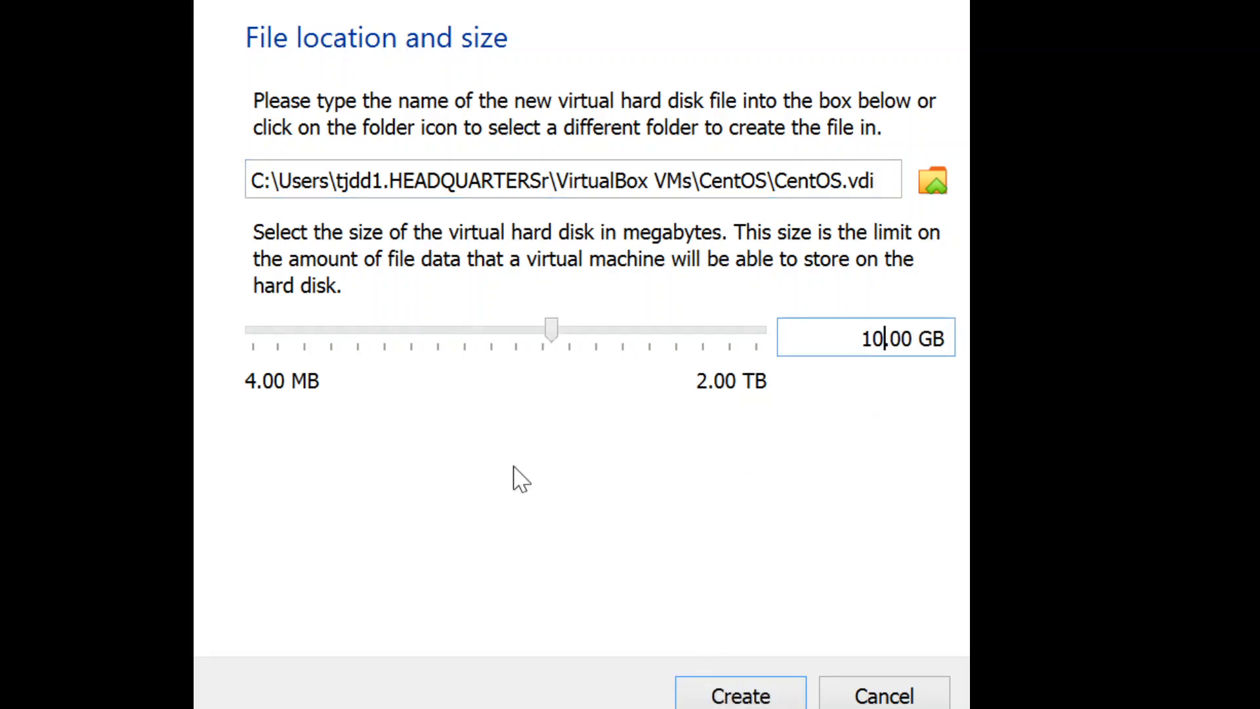
left_click(702, 693)
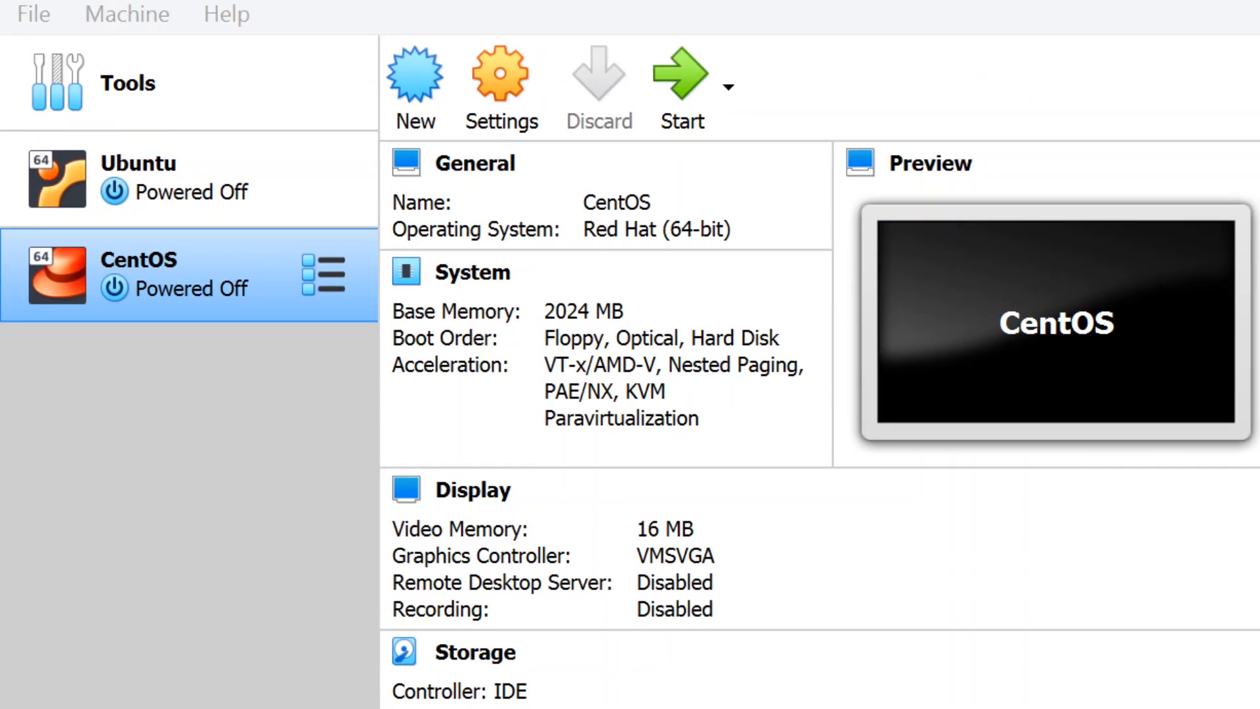
Step: Start the CentOS virtual machine from the CentOS-8.2.2004-x86_64-dvd1.iso disk image
left_click(223, 410)
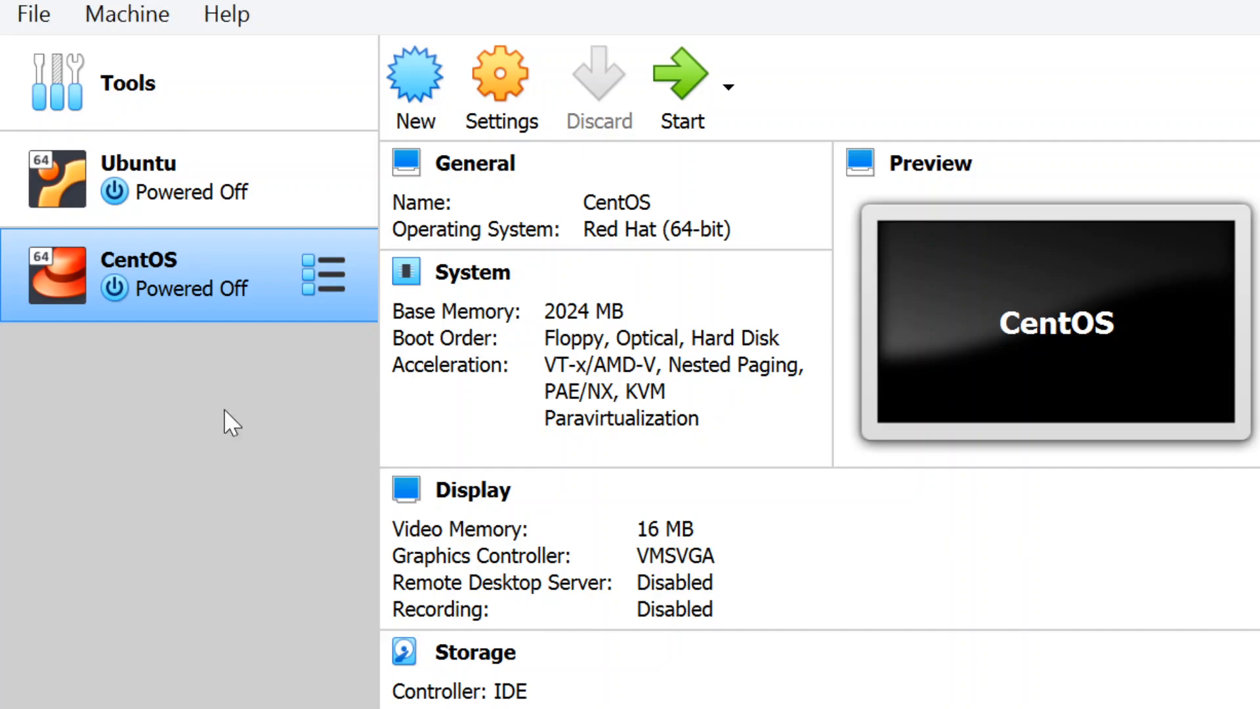
double_click(195, 274)
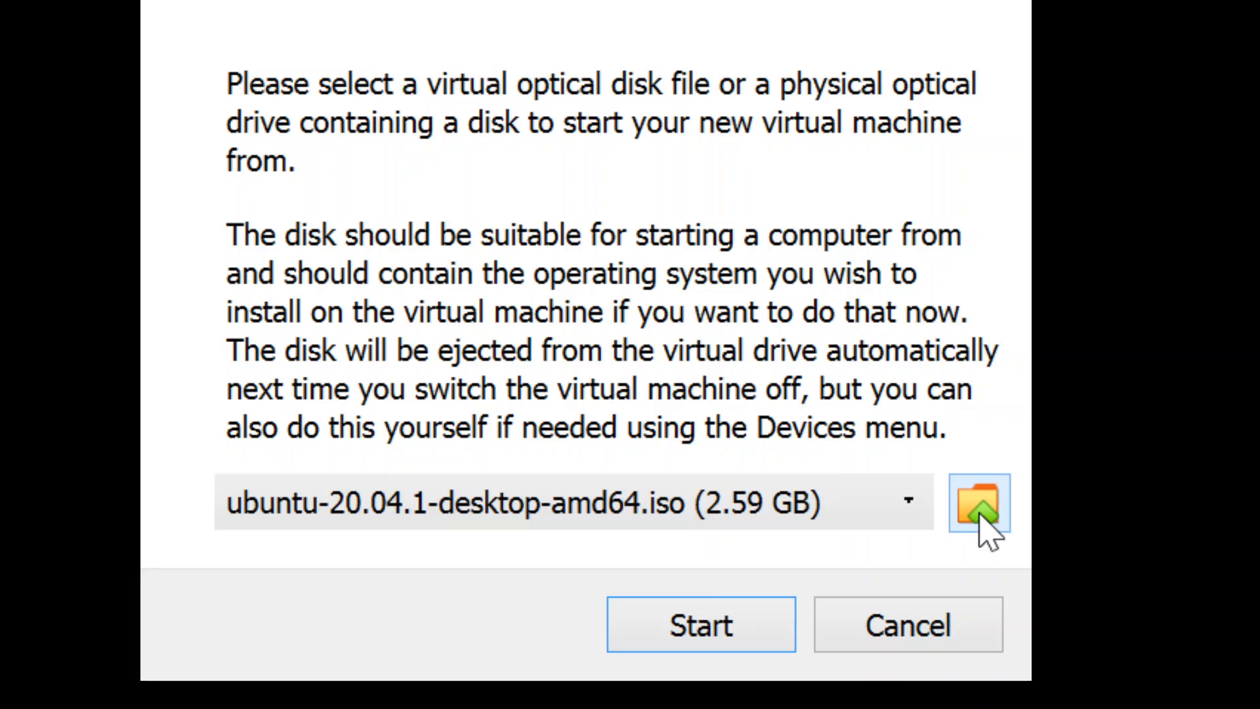
left_click(989, 482)
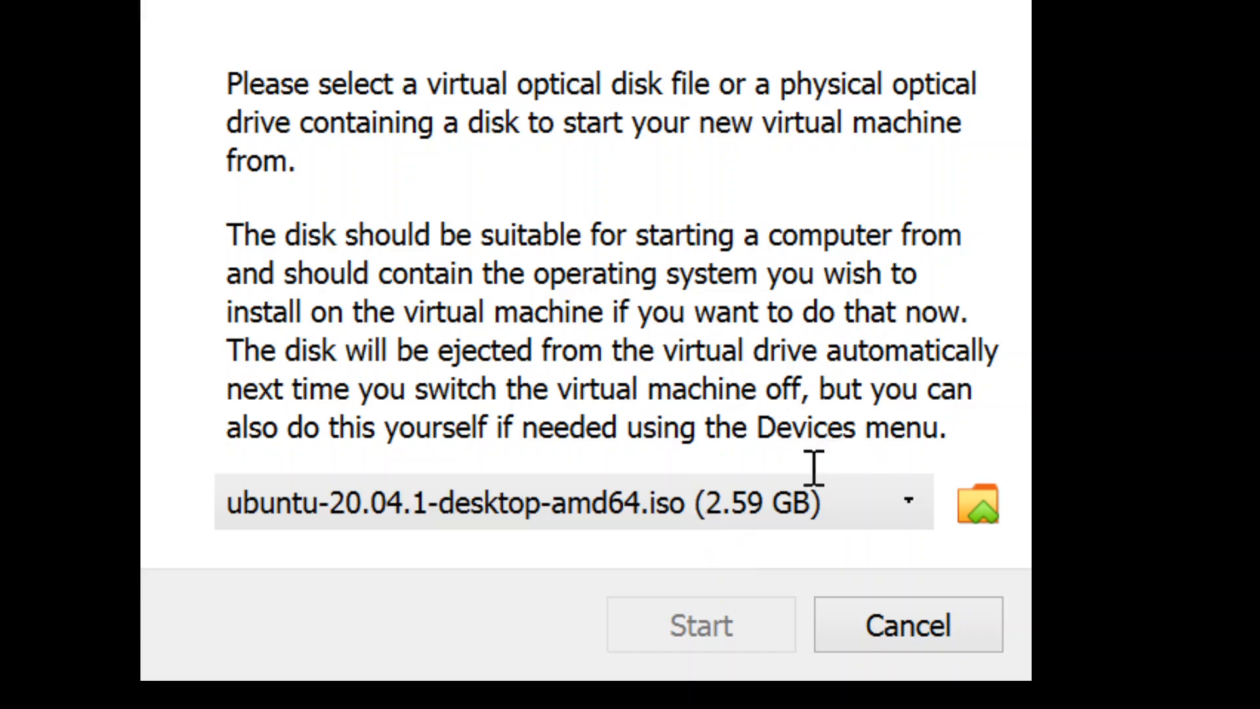
left_click(606, 532)
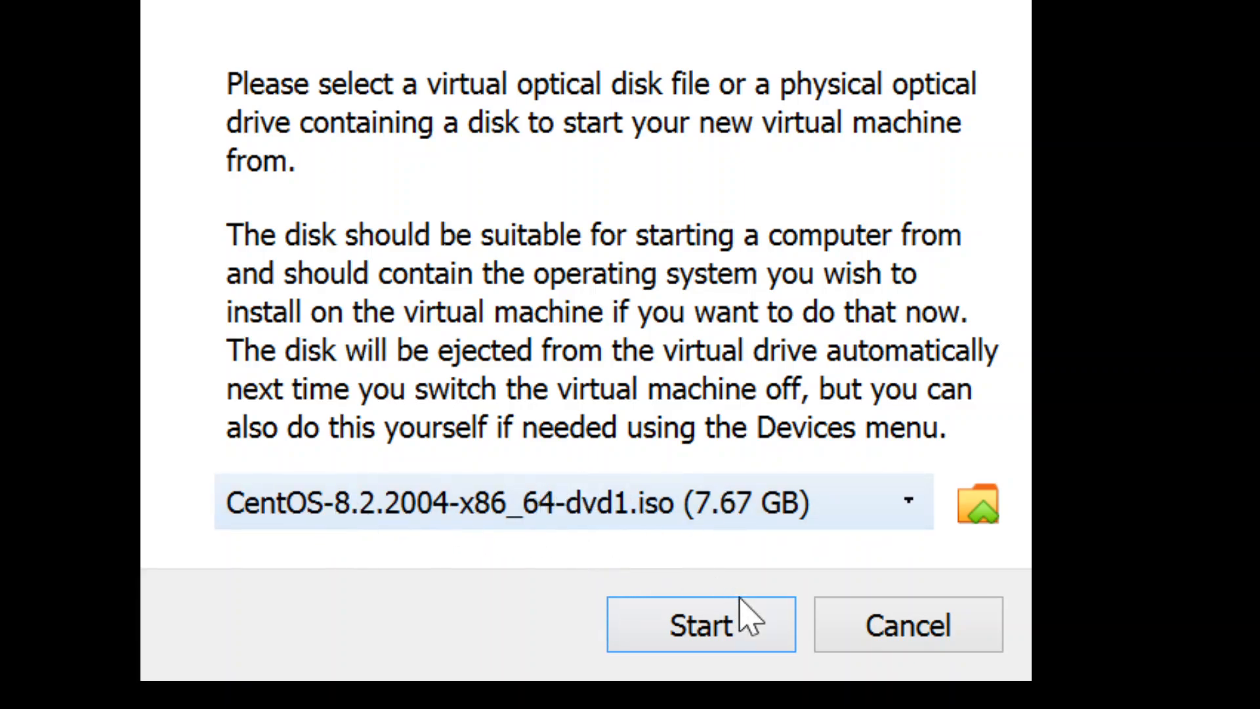
left_click(754, 631)
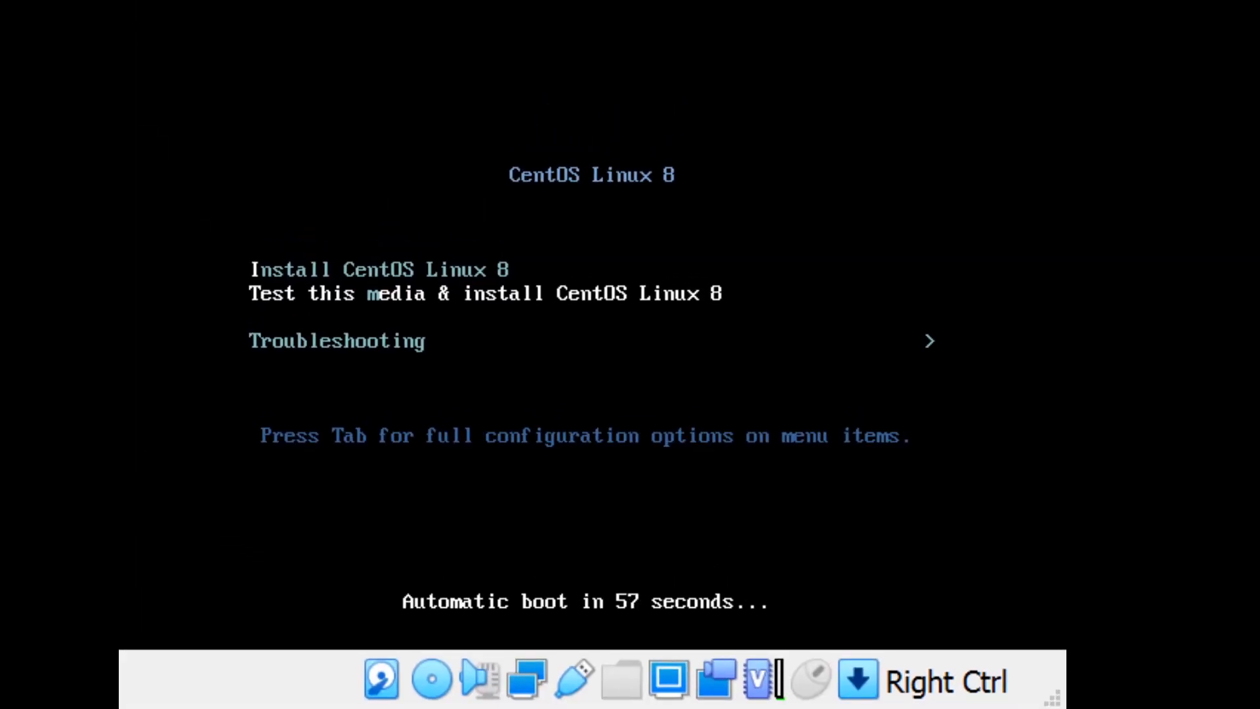
Step: Boot the virtual machine with the Install CentOS Linux 8 option
left_click(641, 242)
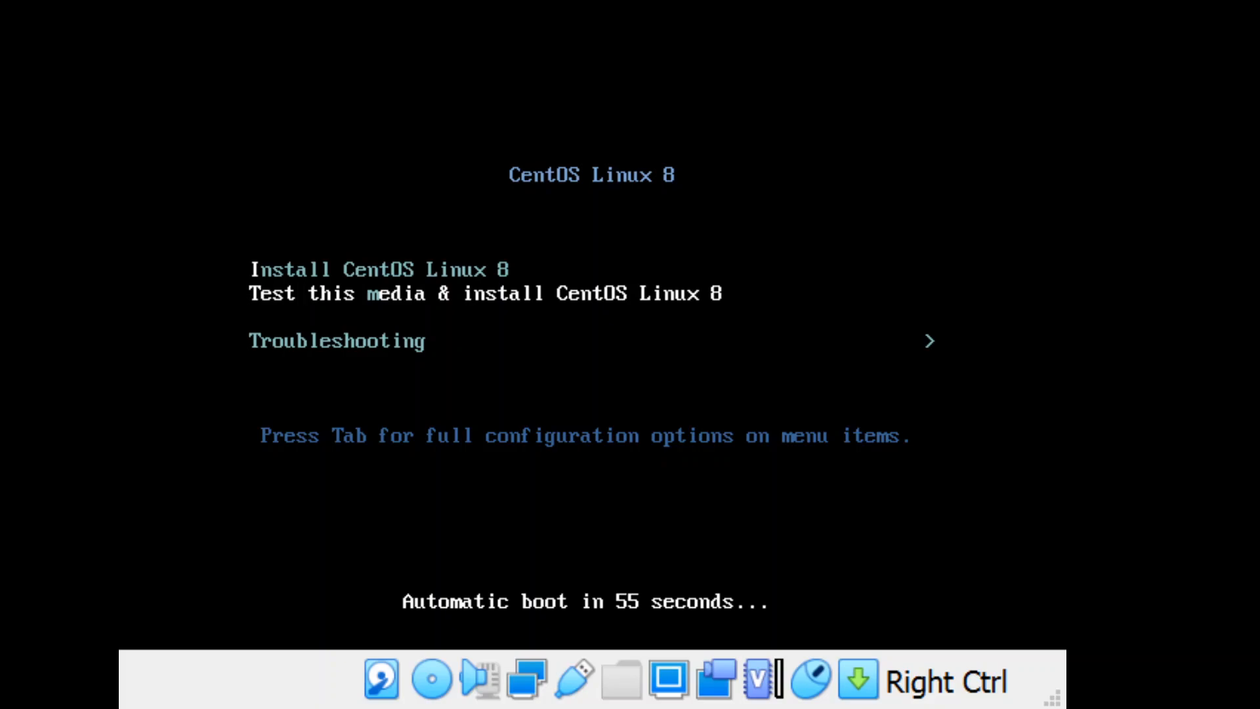
key("Down")
key("Up")
key("Up")
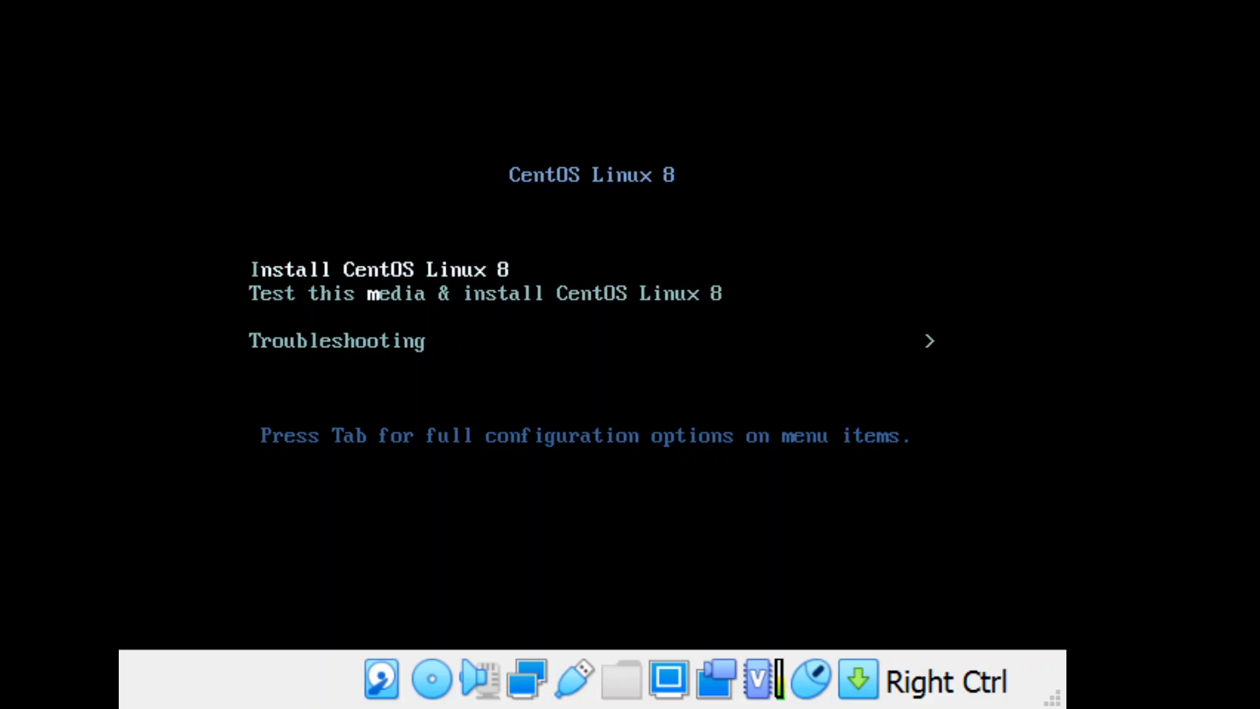
key("Down")
key("Down")
key("Up")
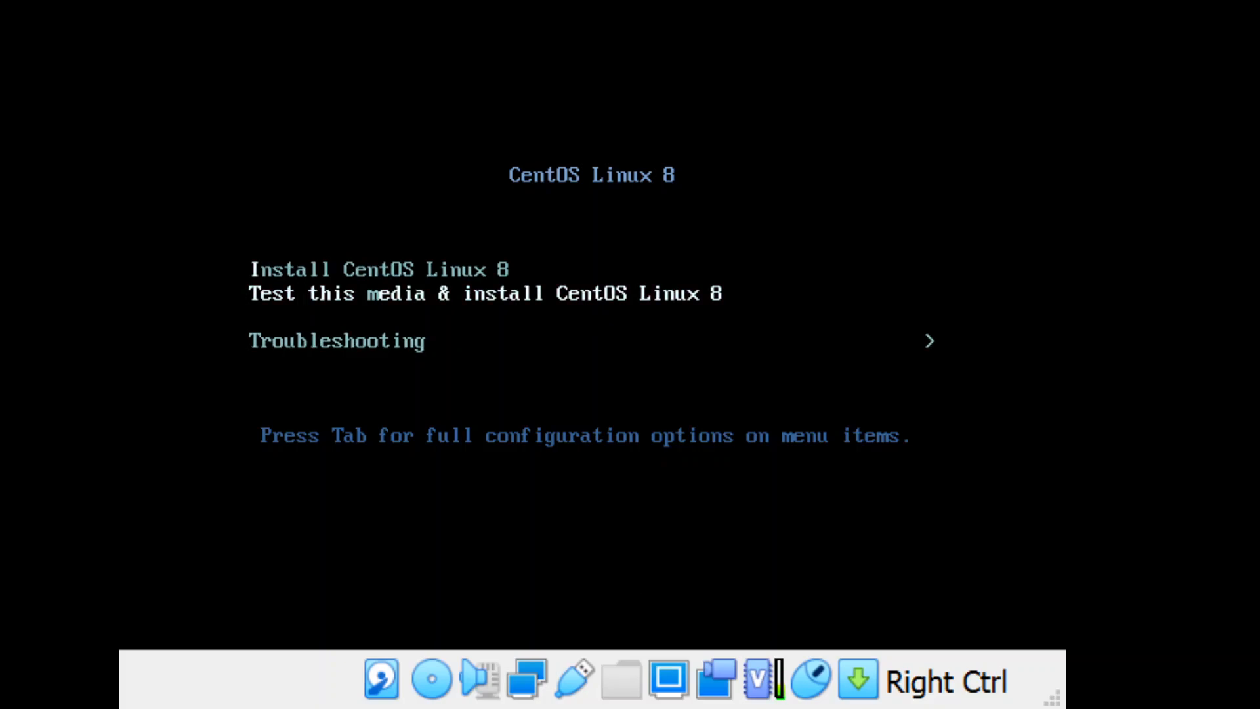
key("Up")
key("Down")
key("Down")
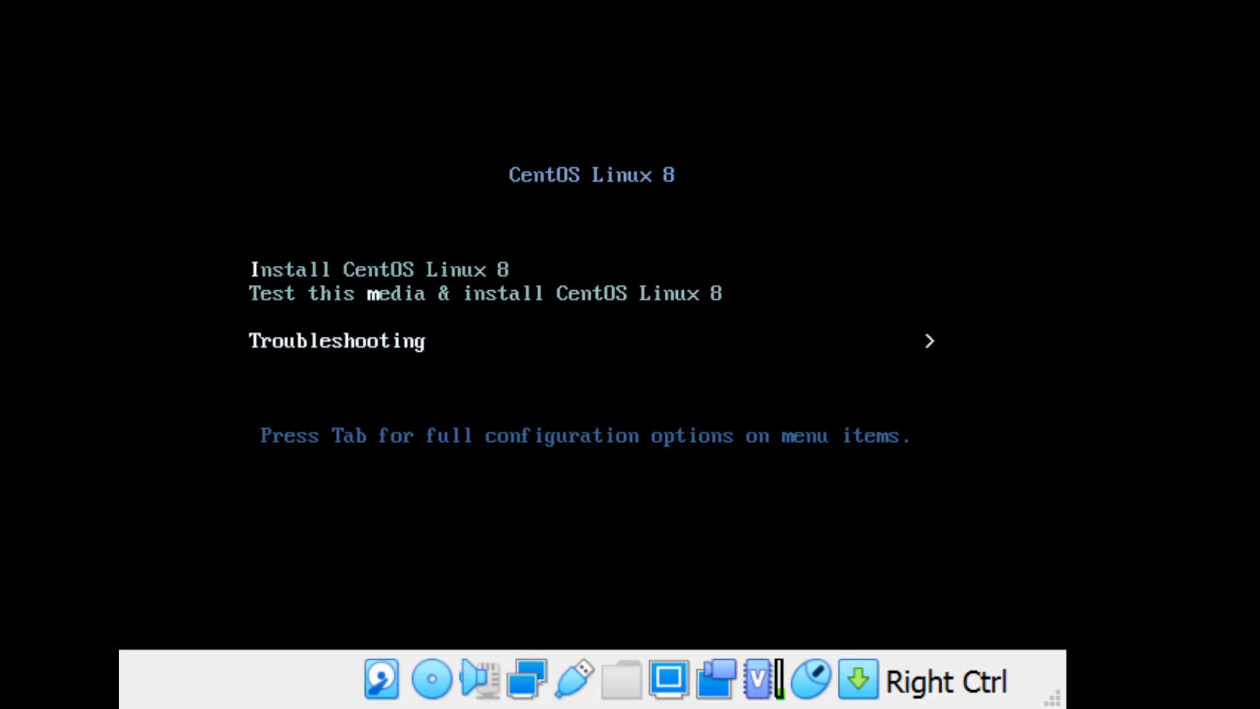
key("Up")
key("Up")
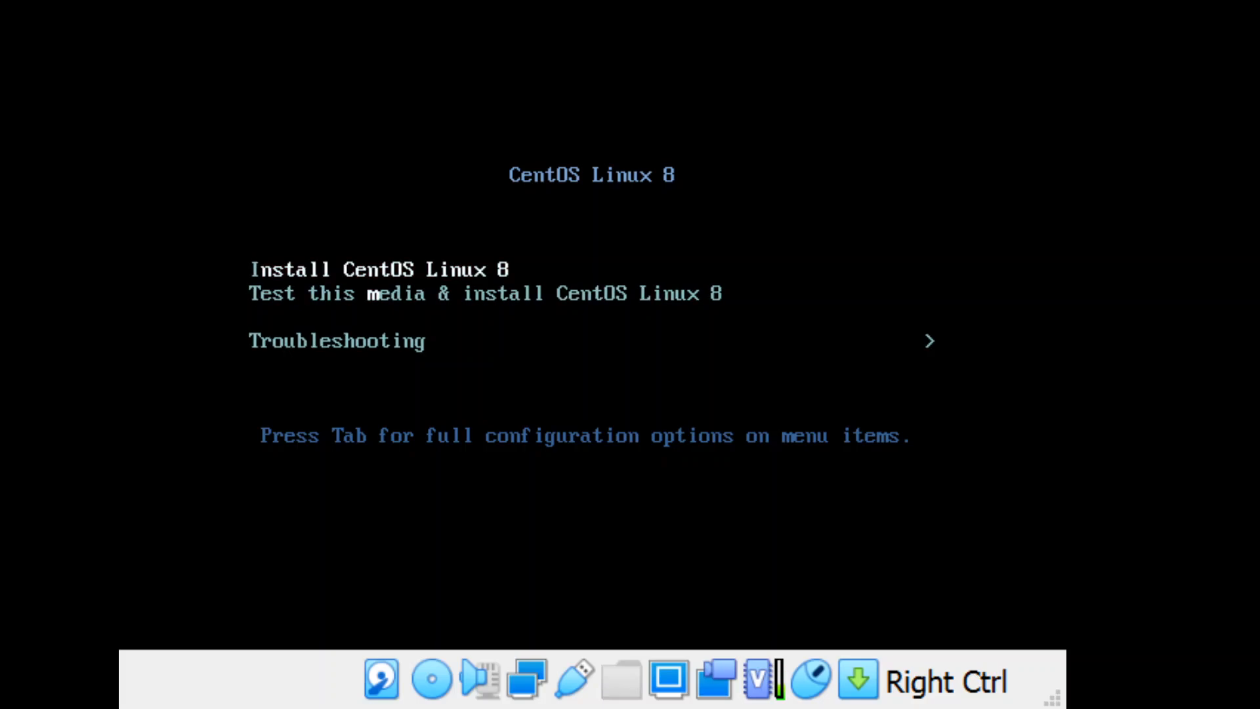
key("Return")
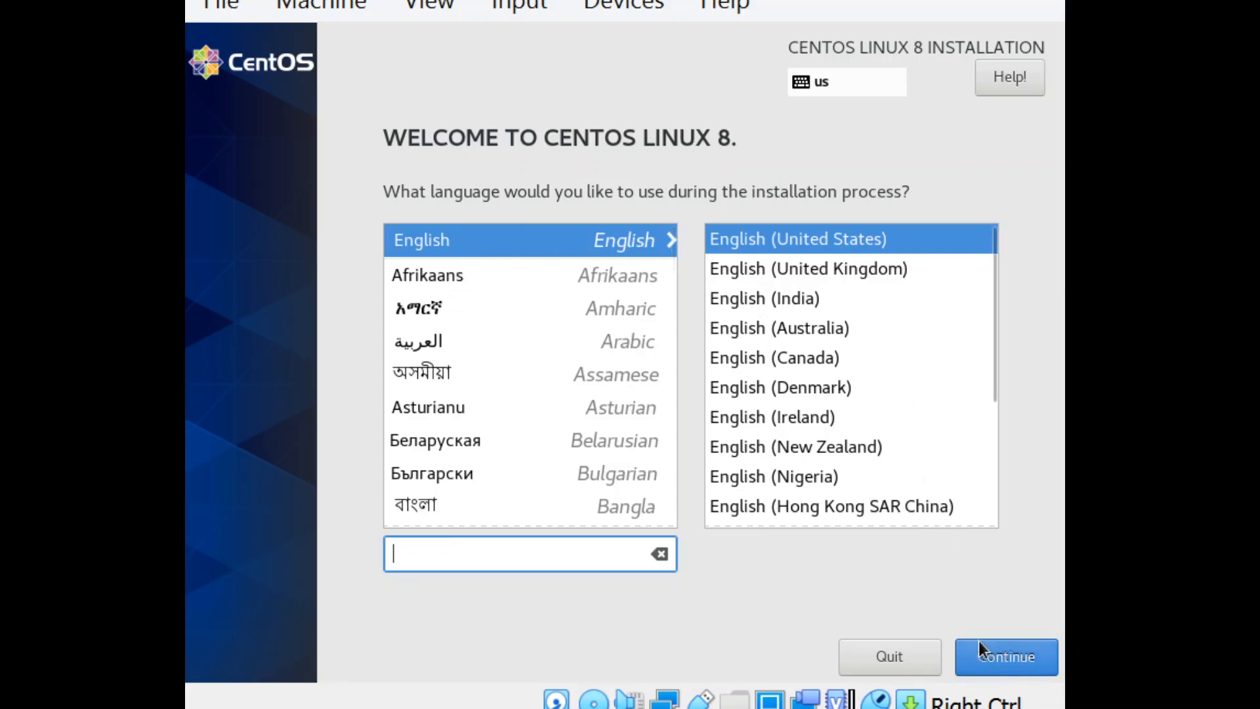
Step: Accept English (United States) as the installation language and set the time zone to Americas/Chicago
left_click(1028, 649)
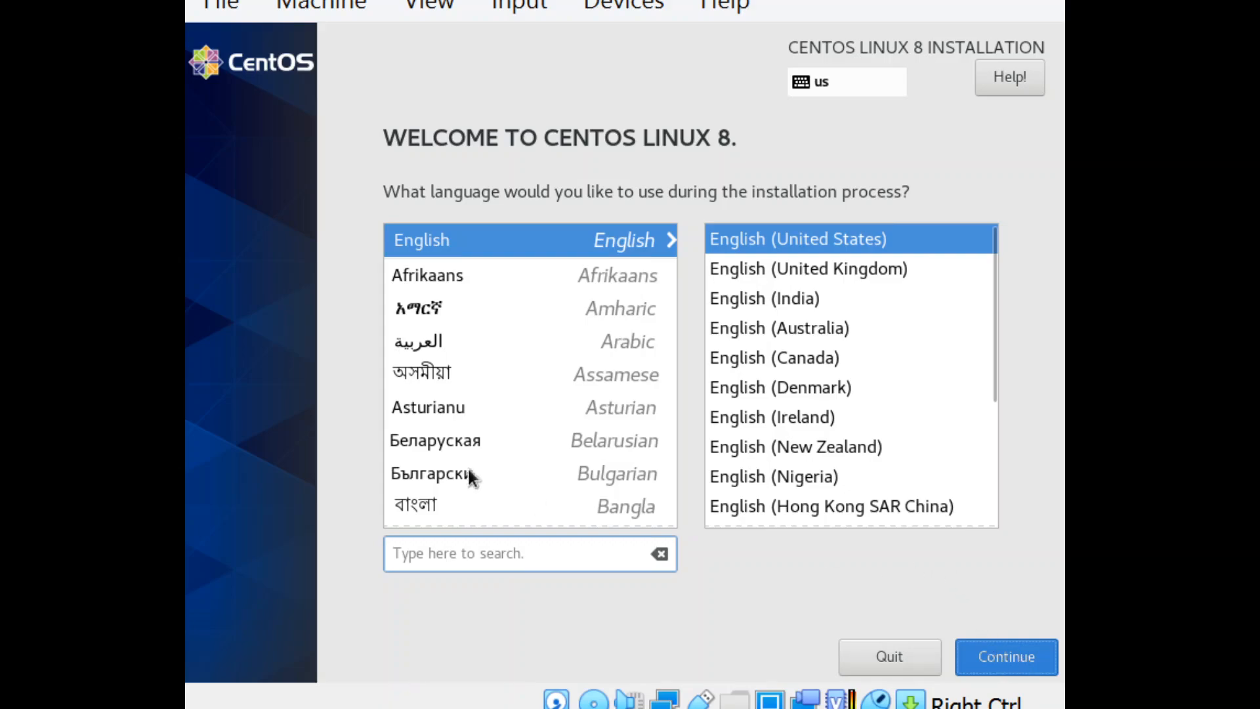
left_click(978, 646)
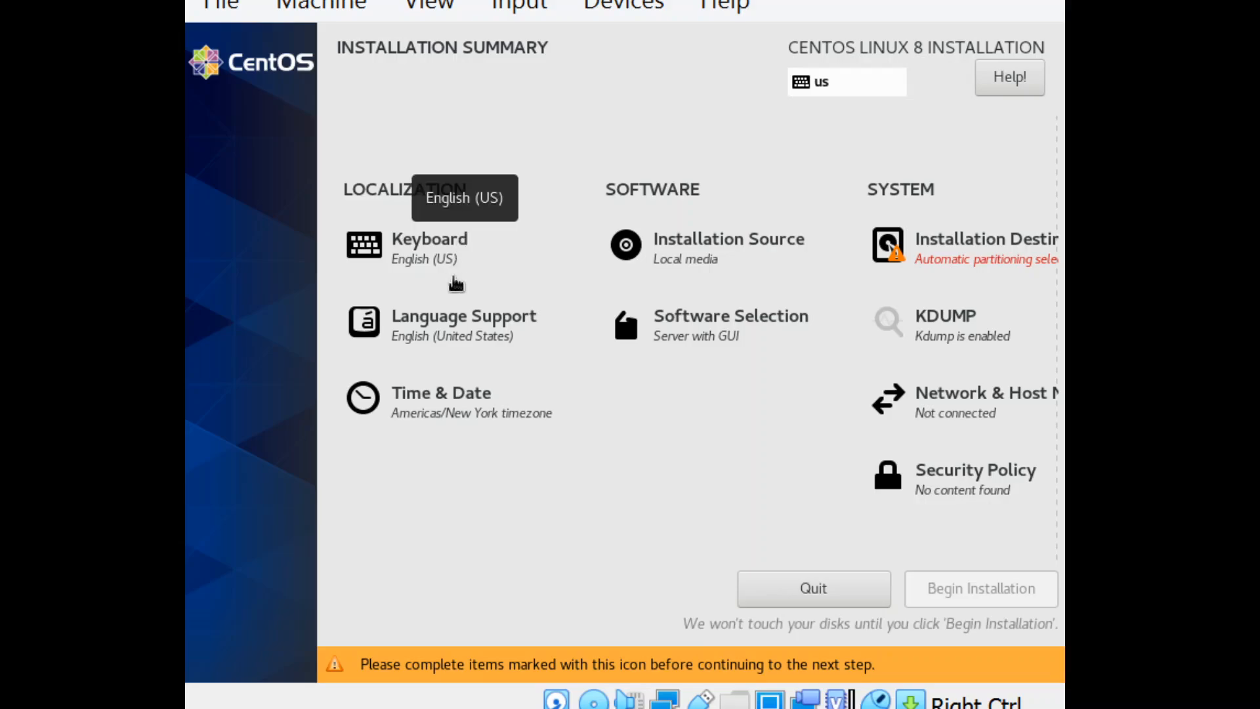
left_click(438, 415)
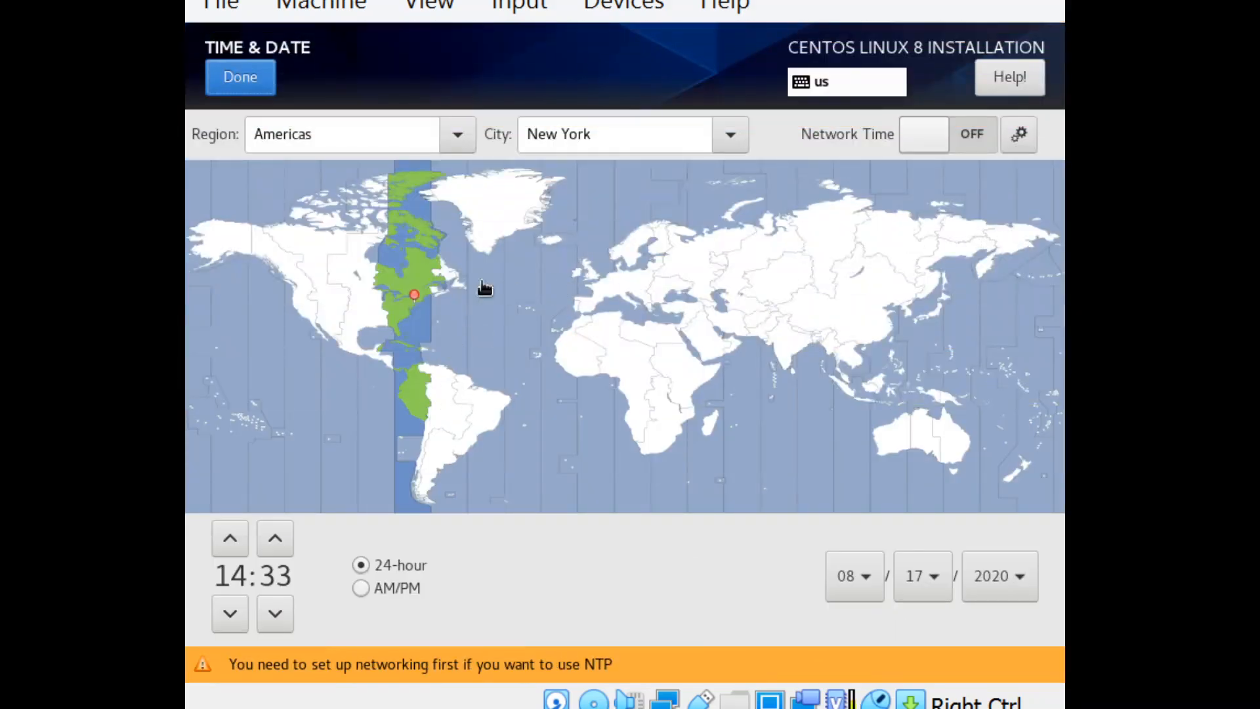
left_click(376, 304)
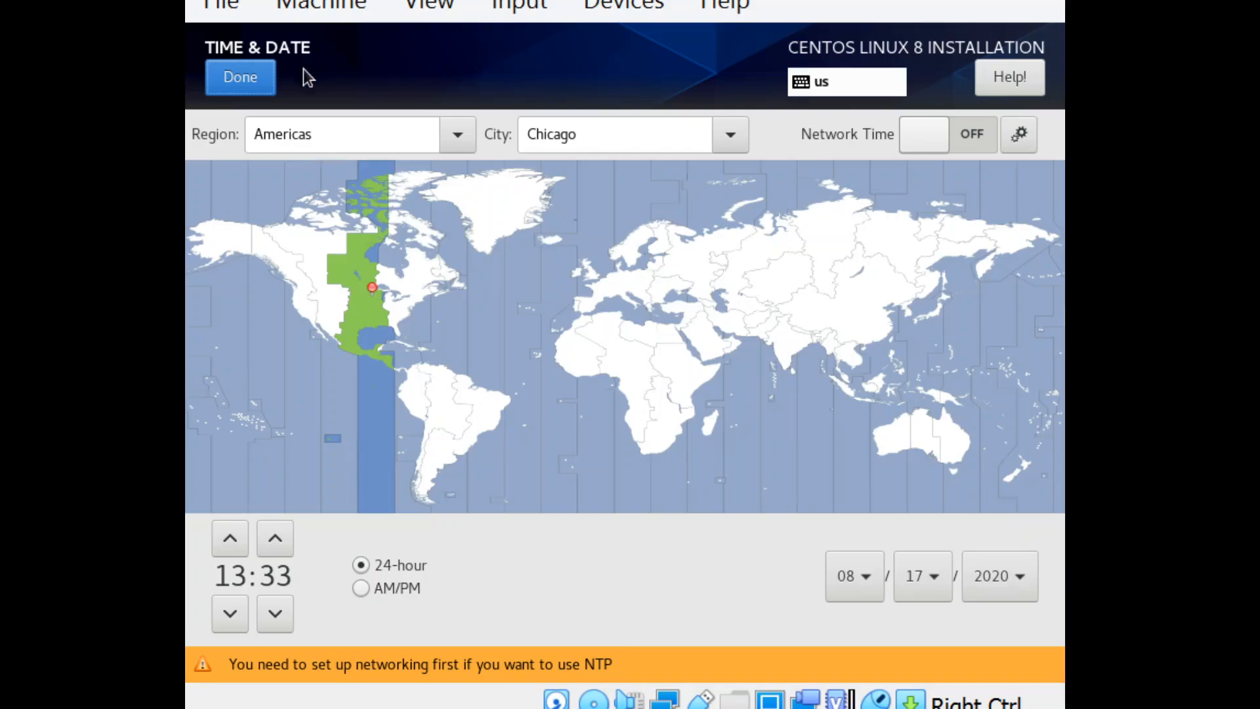
left_click(239, 77)
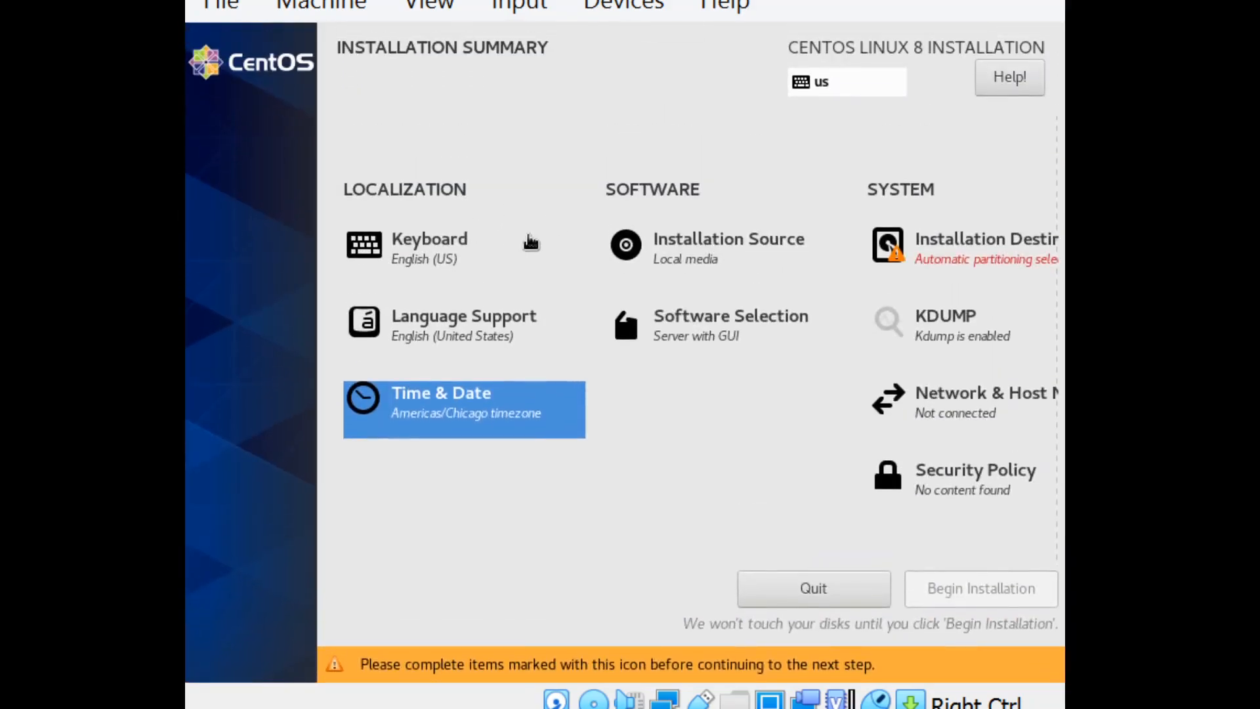
Step: Review the installation source and the software selection, keeping Server with GUI as the base environment
left_click(685, 255)
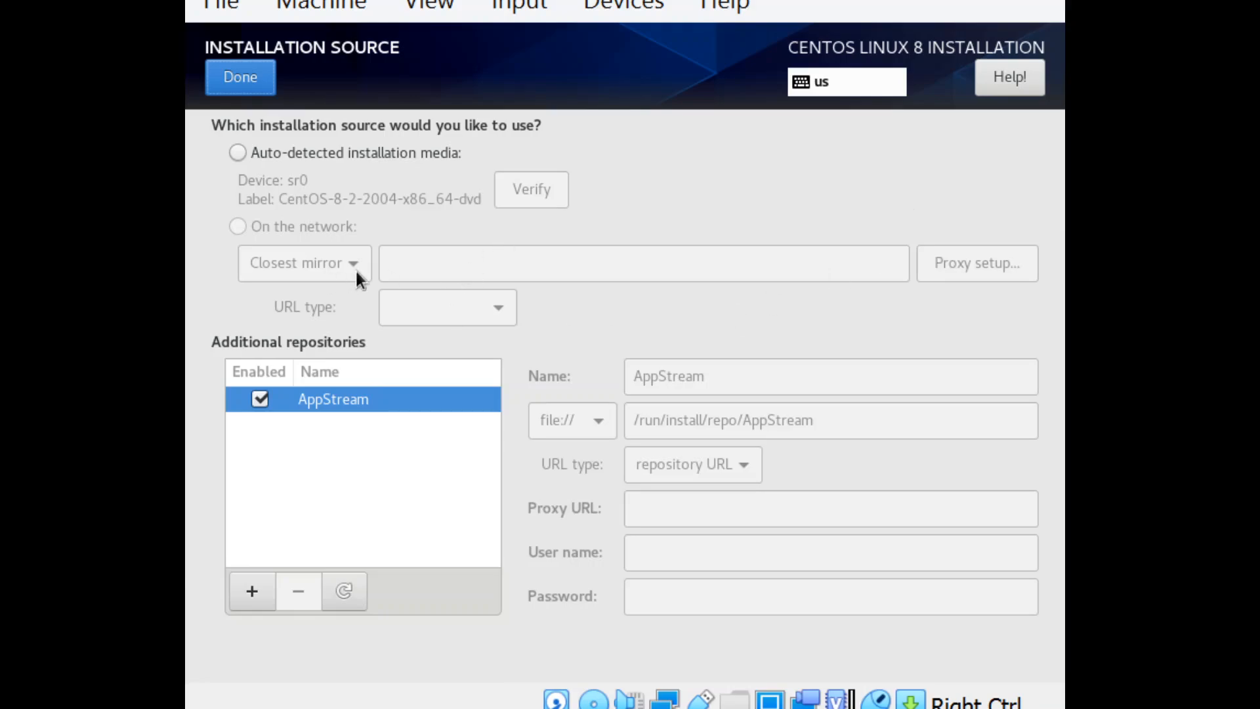
left_click(239, 79)
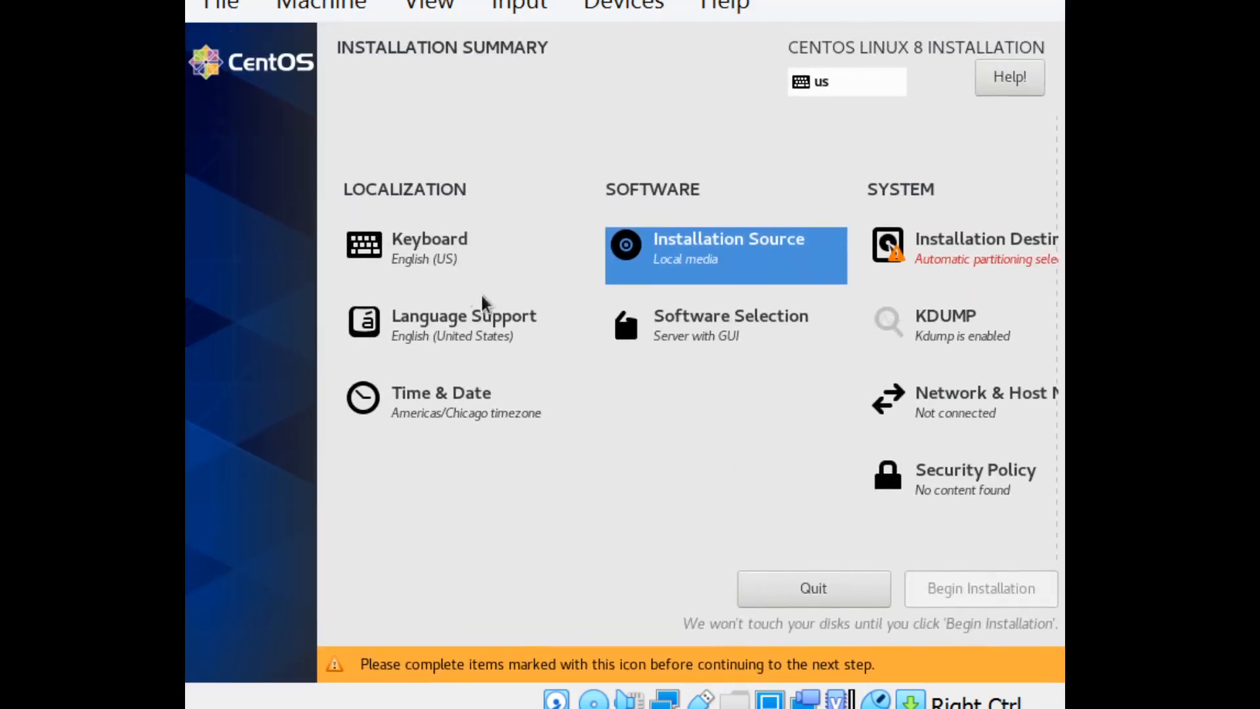
left_click(667, 317)
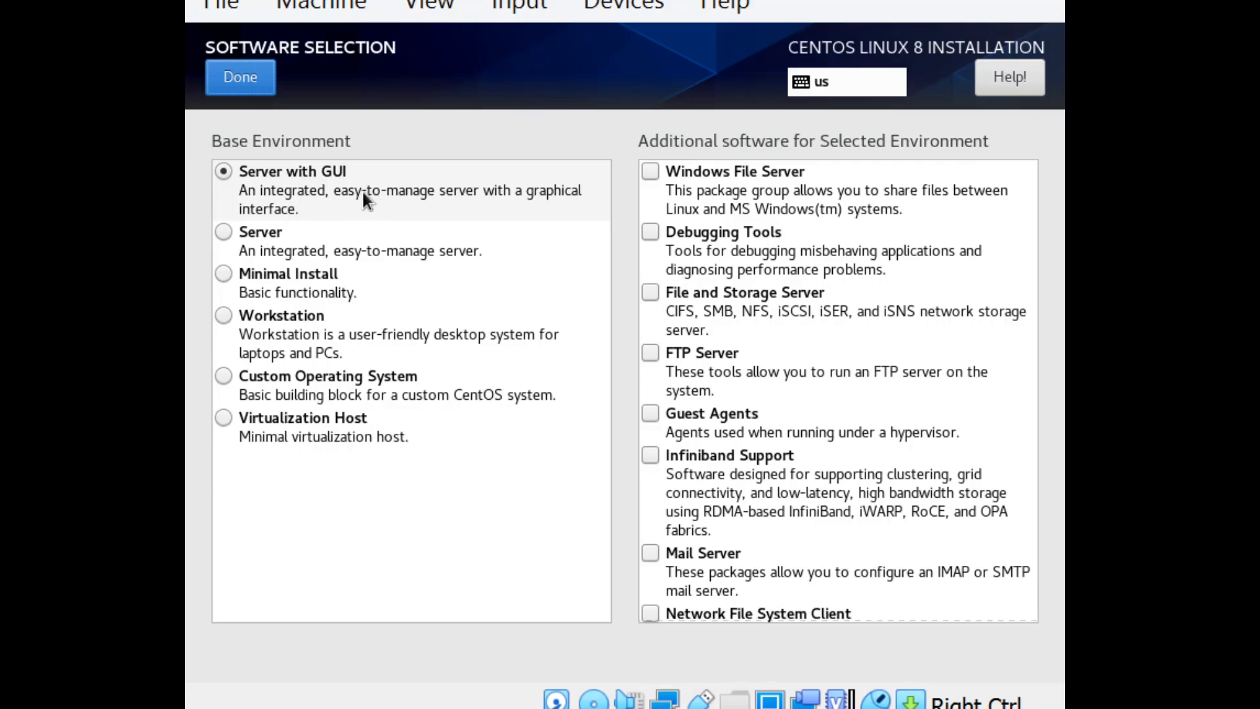
left_click(220, 90)
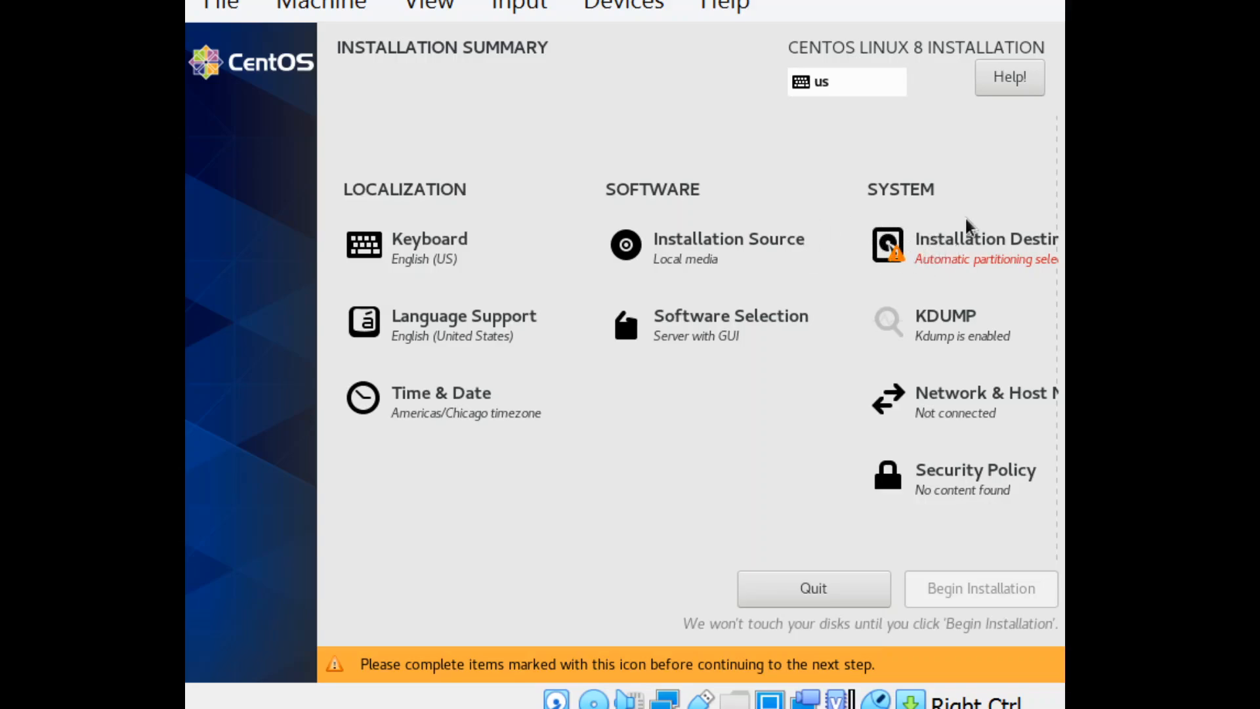
Step: Keep the ATA VBOX HARDDISK with automatic storage configuration as the installation destination, and disable kdump
left_click(960, 252)
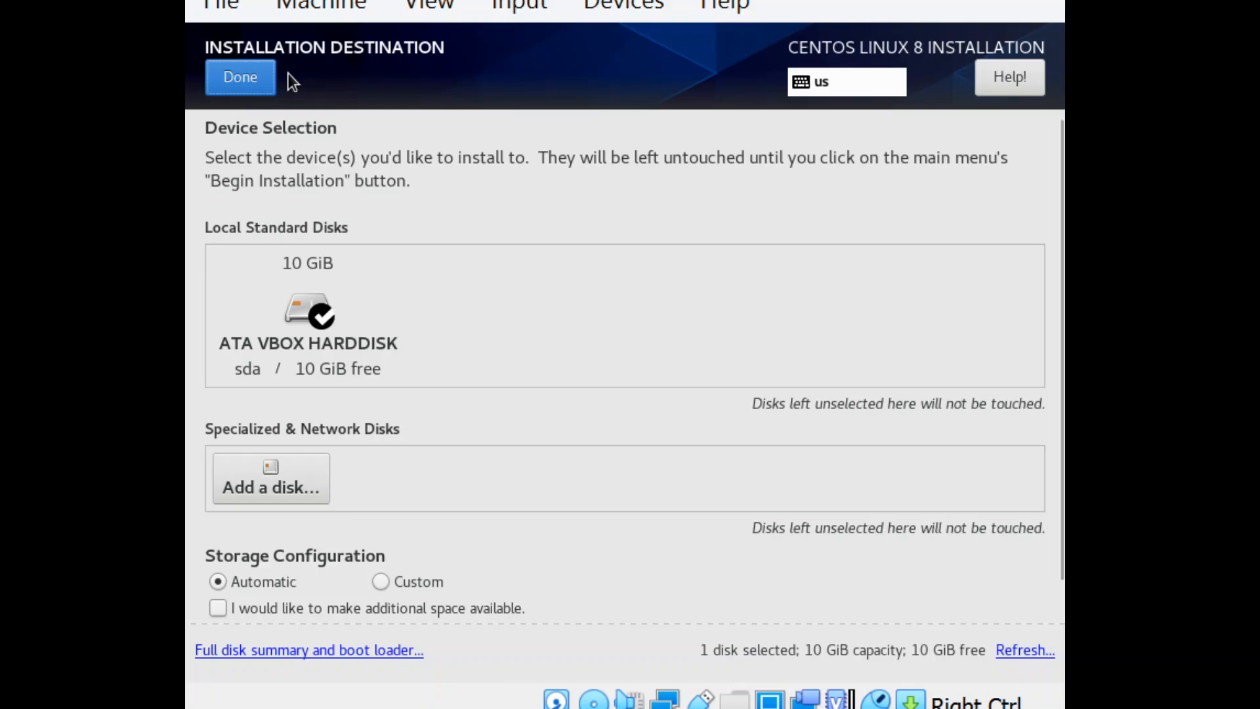
left_click(240, 76)
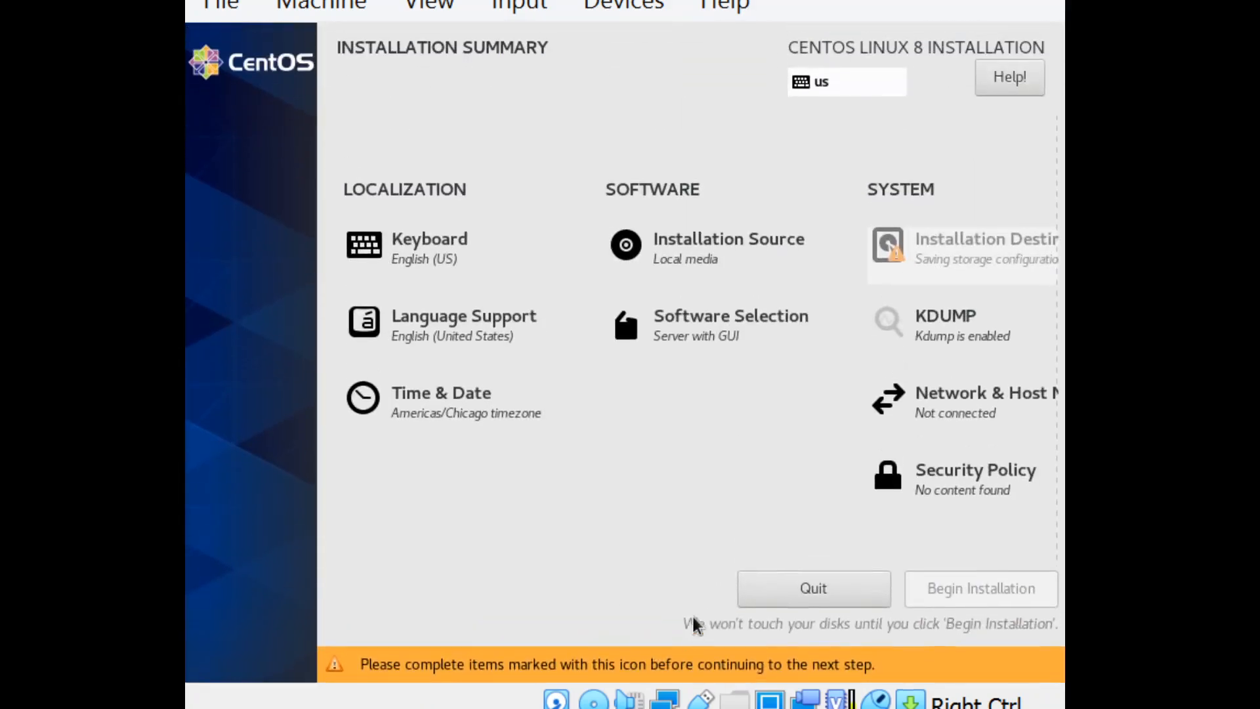
left_click(927, 355)
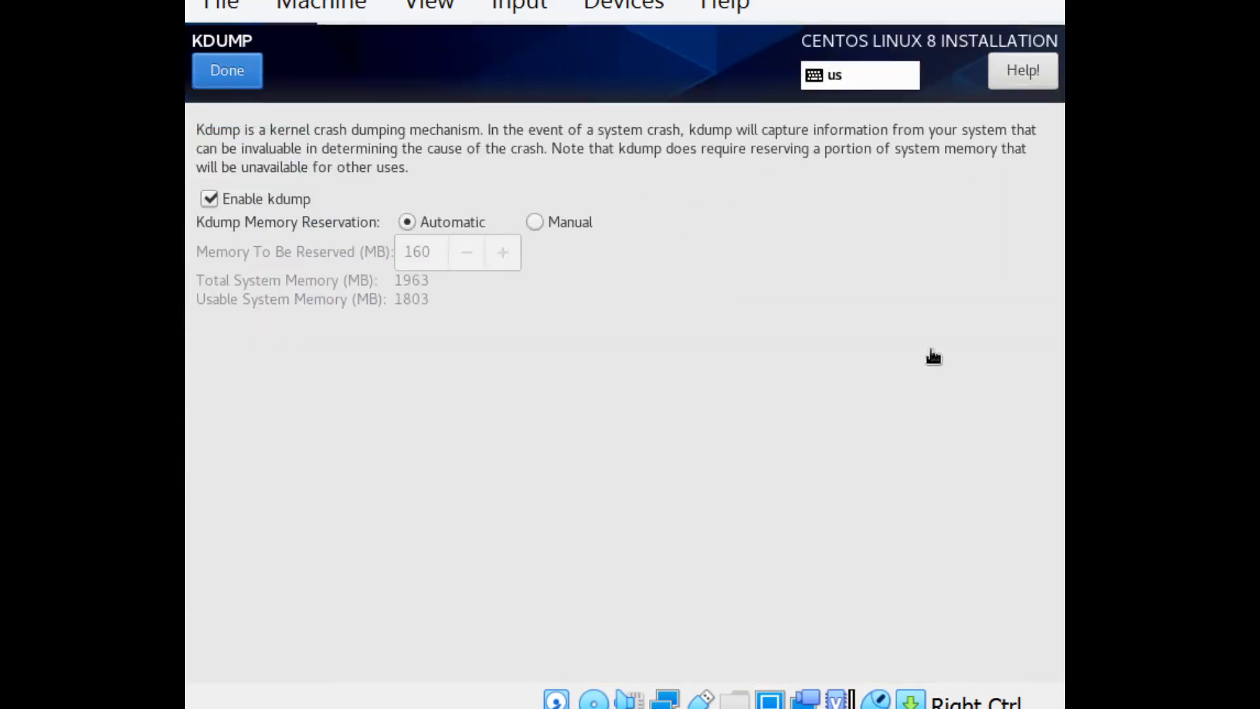
left_click(214, 198)
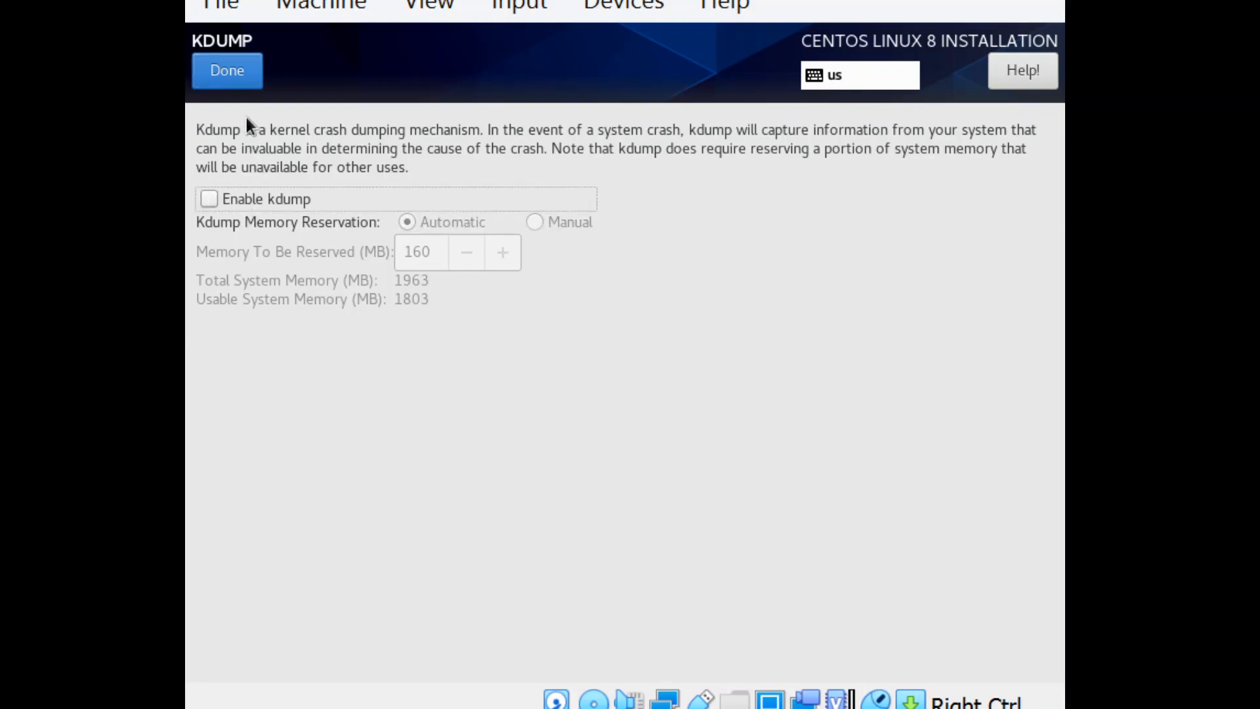
left_click(253, 87)
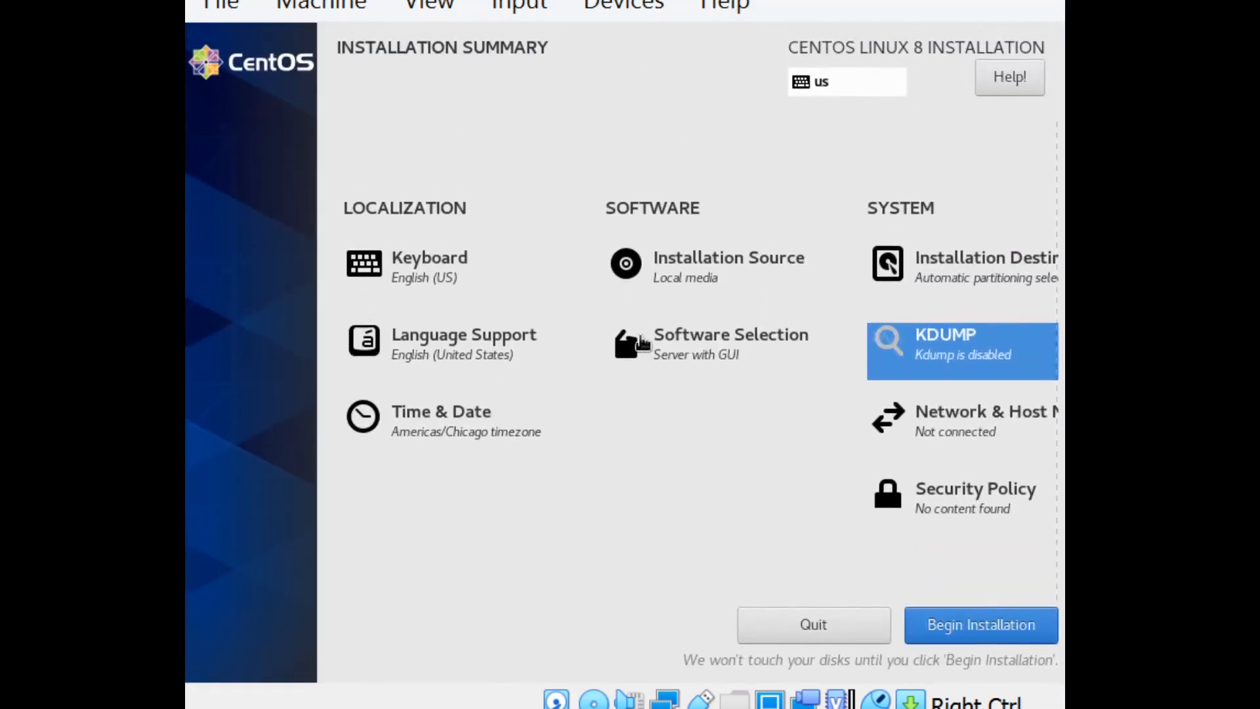
Step: Turn on the Ethernet (enp0s3) connection and begin the CentOS installation
left_click(926, 431)
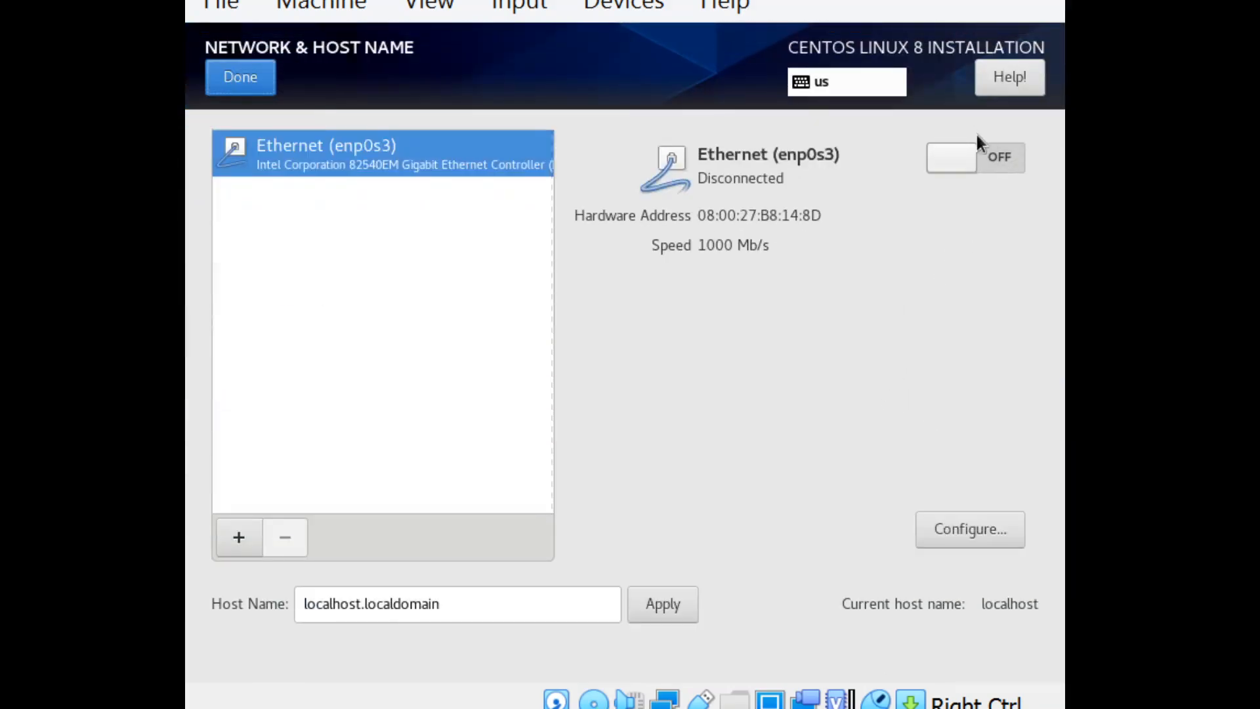
left_click(1006, 168)
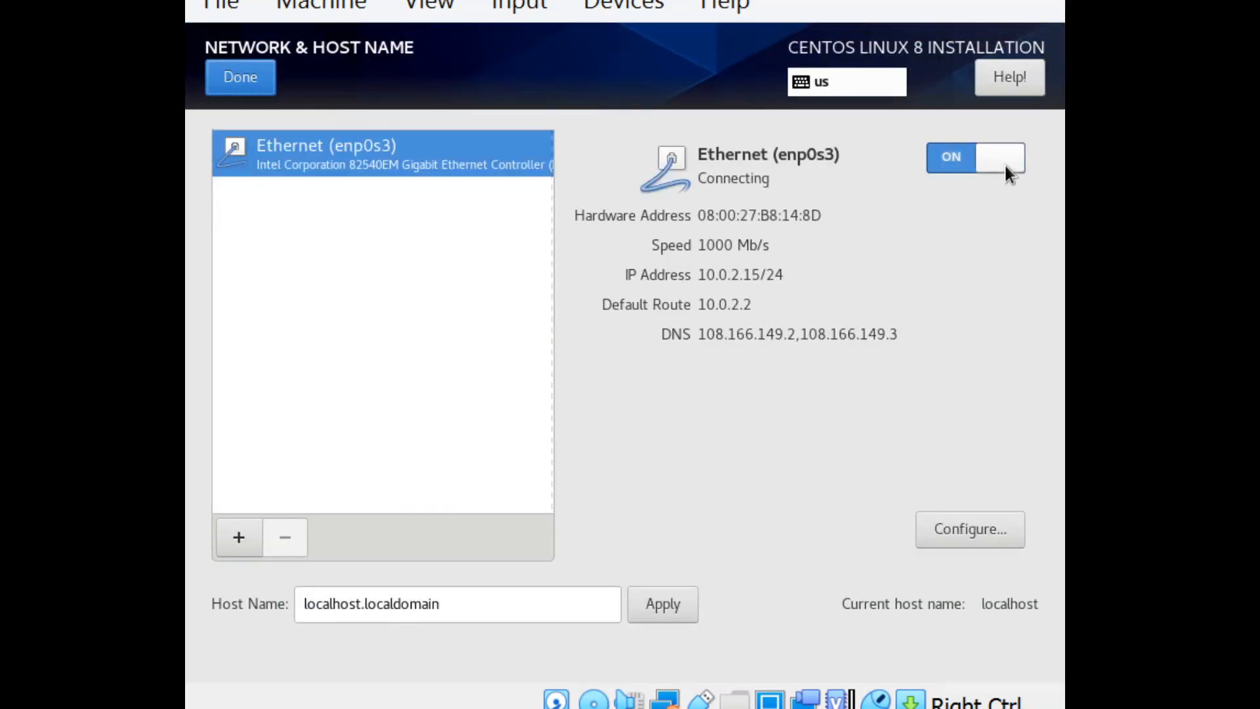
left_click(237, 78)
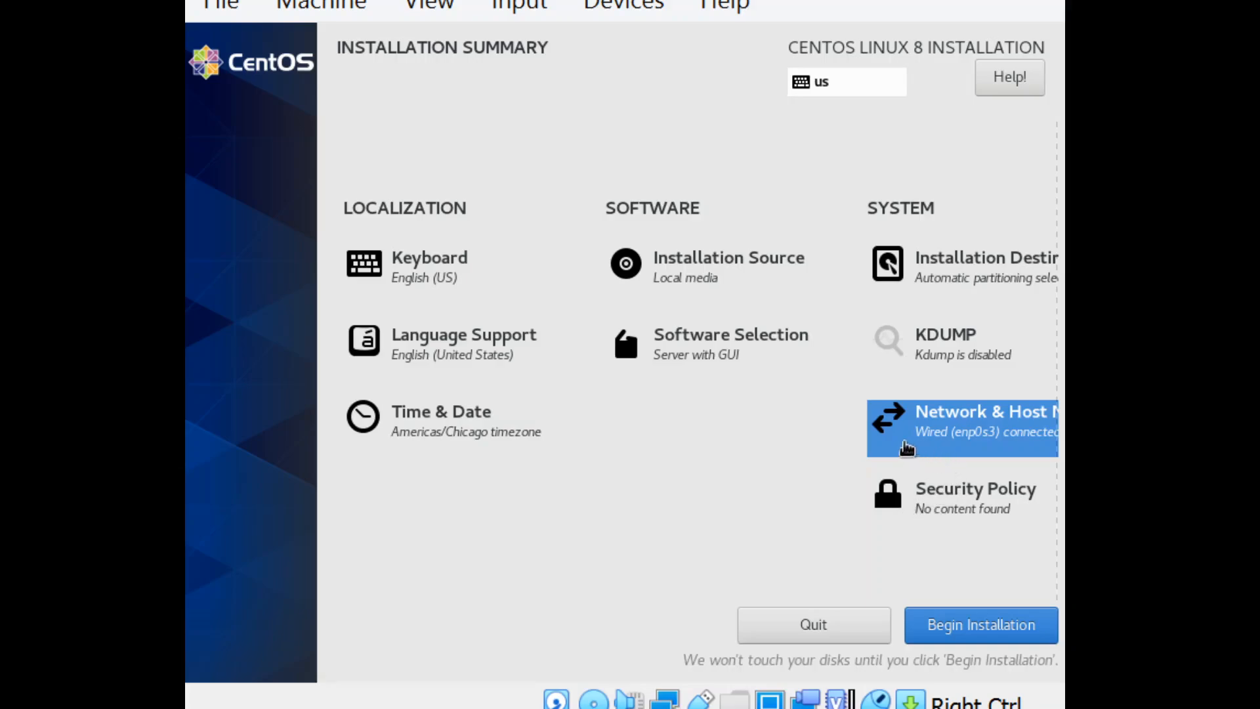
left_click(937, 631)
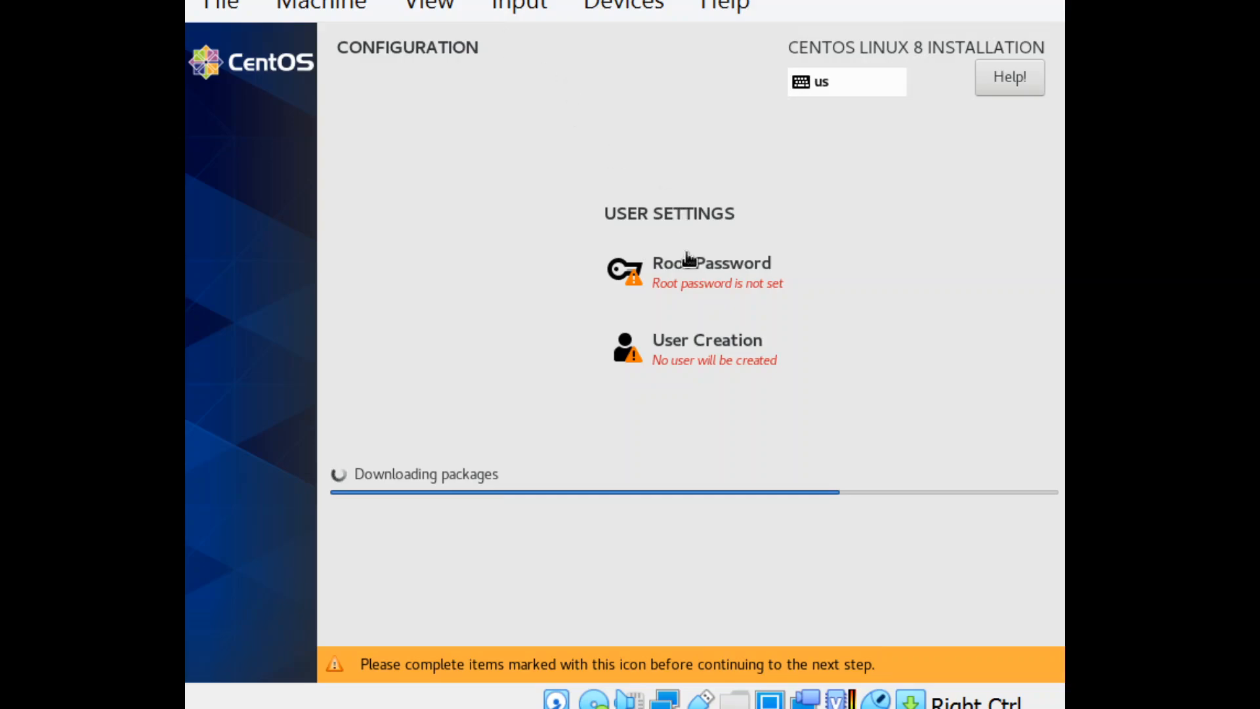
Step: Set the root password by entering and confirming it in the user settings
left_click(686, 265)
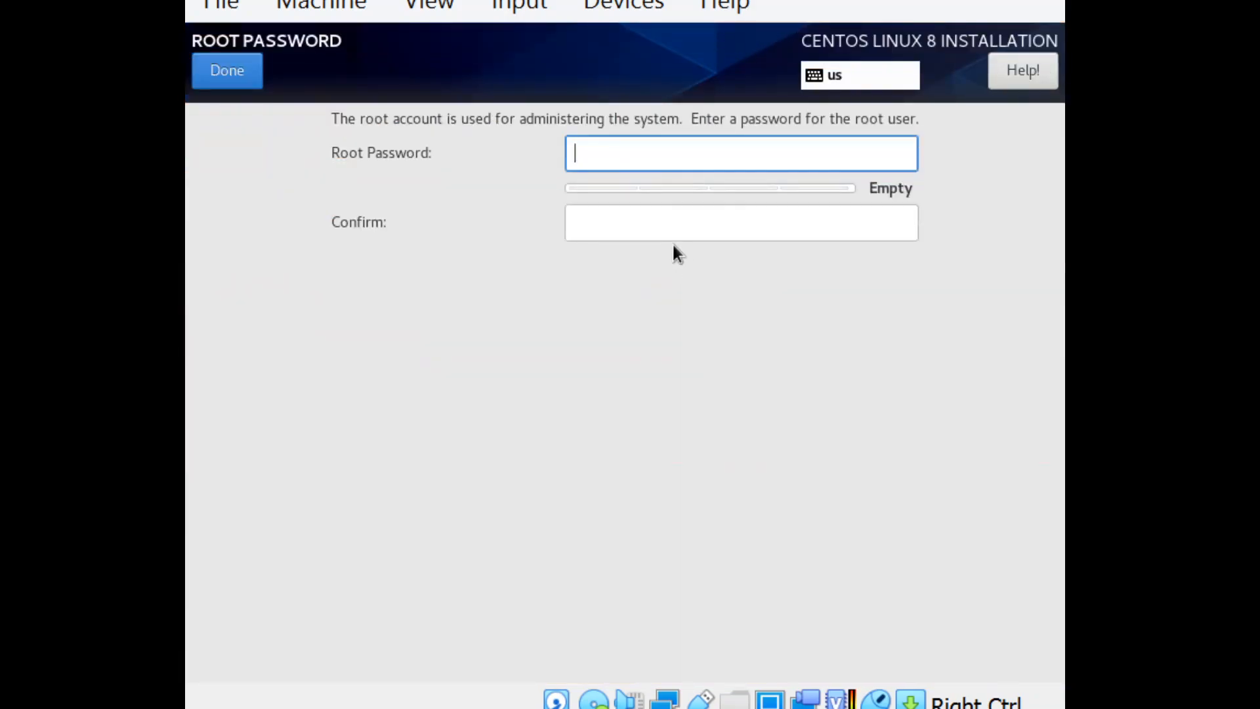
type("123")
type("*****")
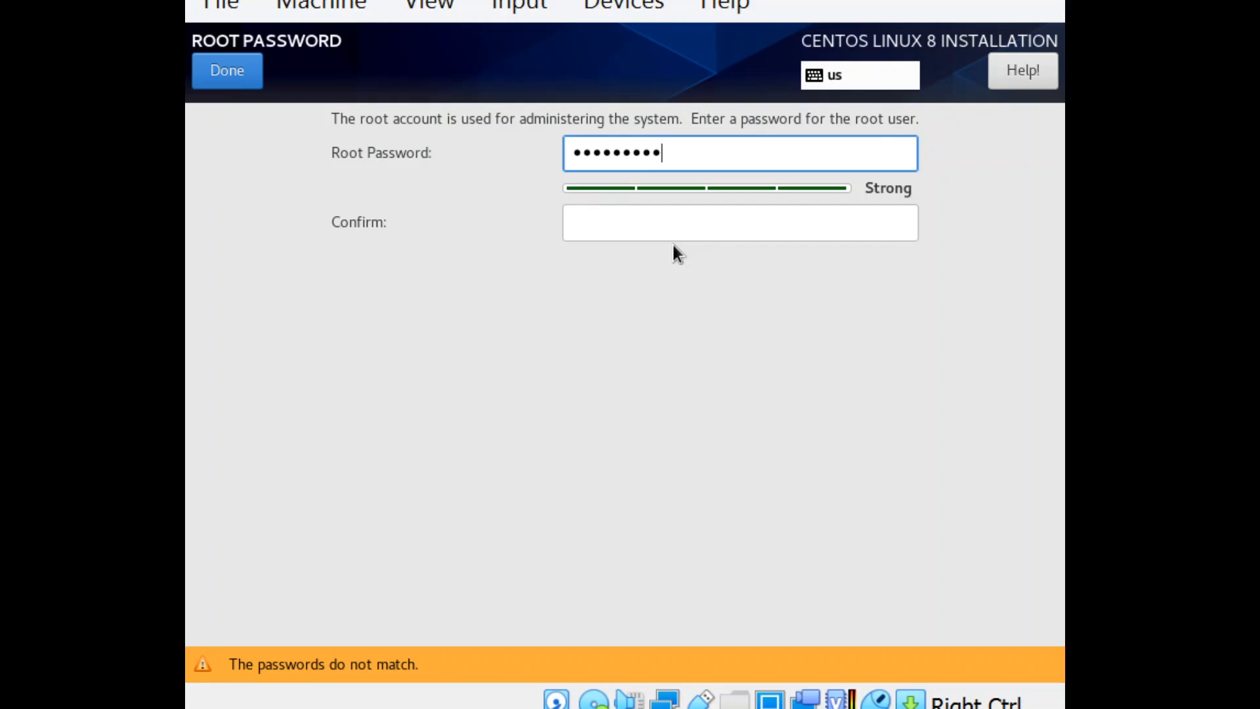
left_click(707, 233)
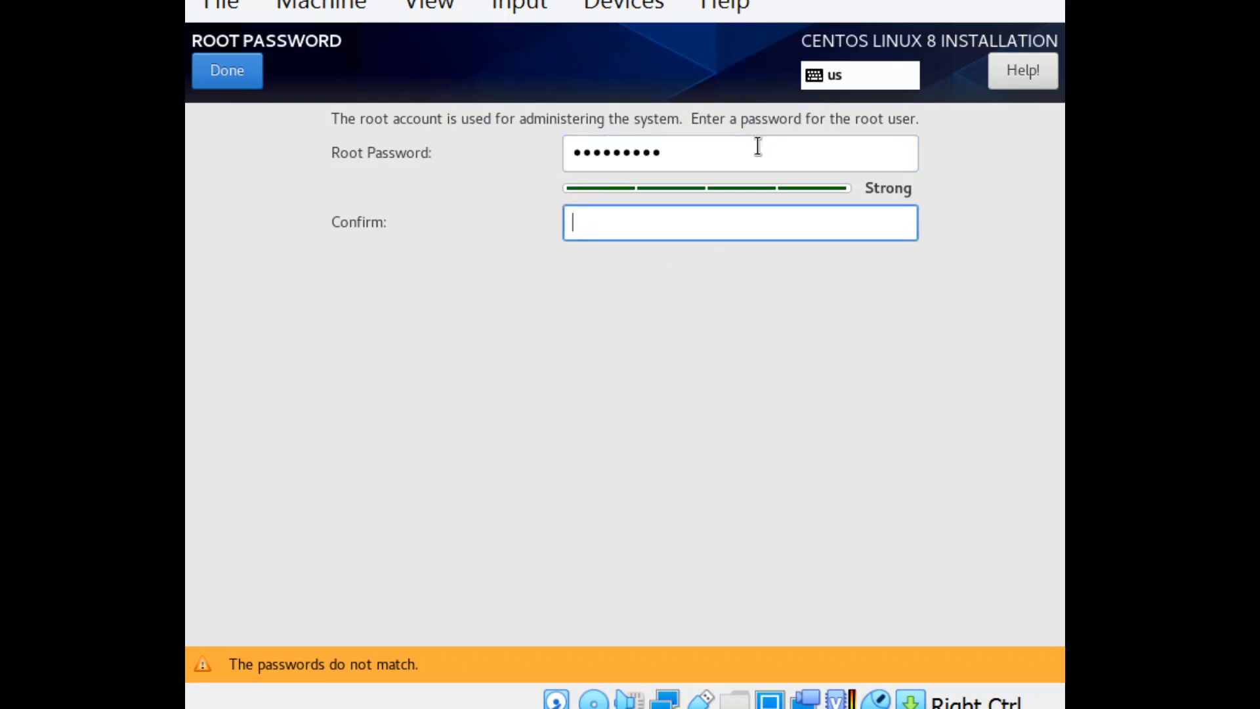
type("*********")
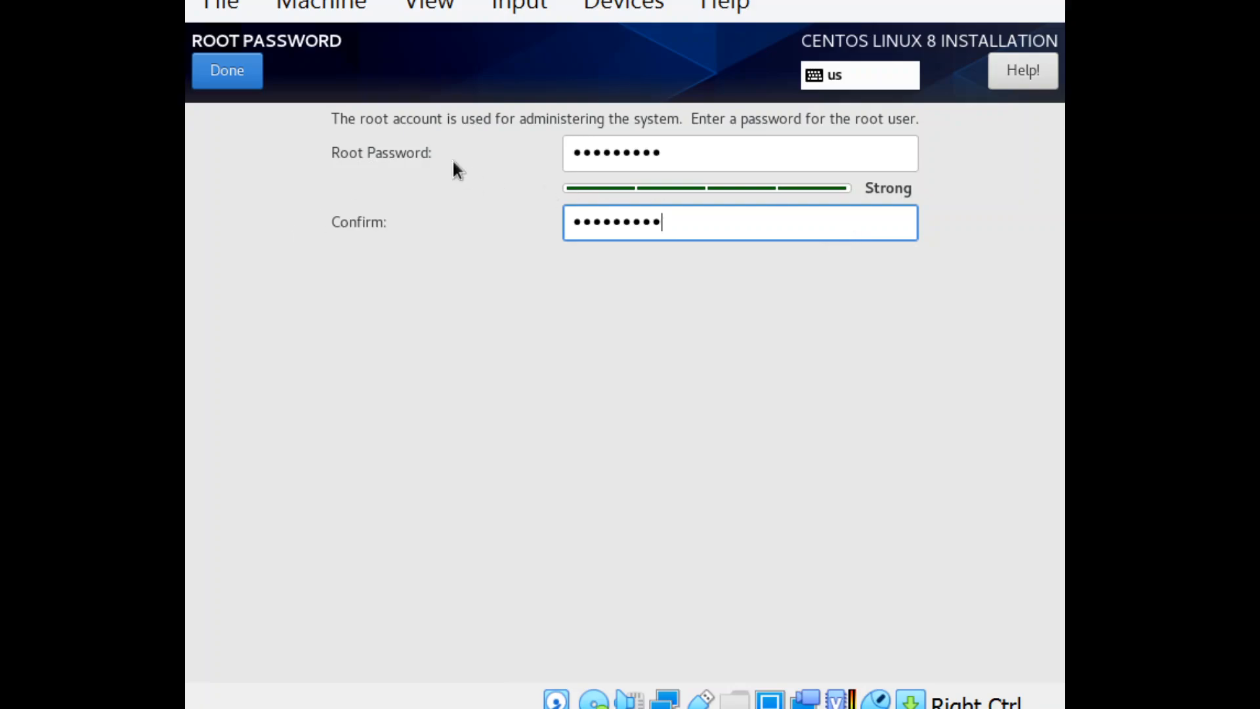
left_click(228, 80)
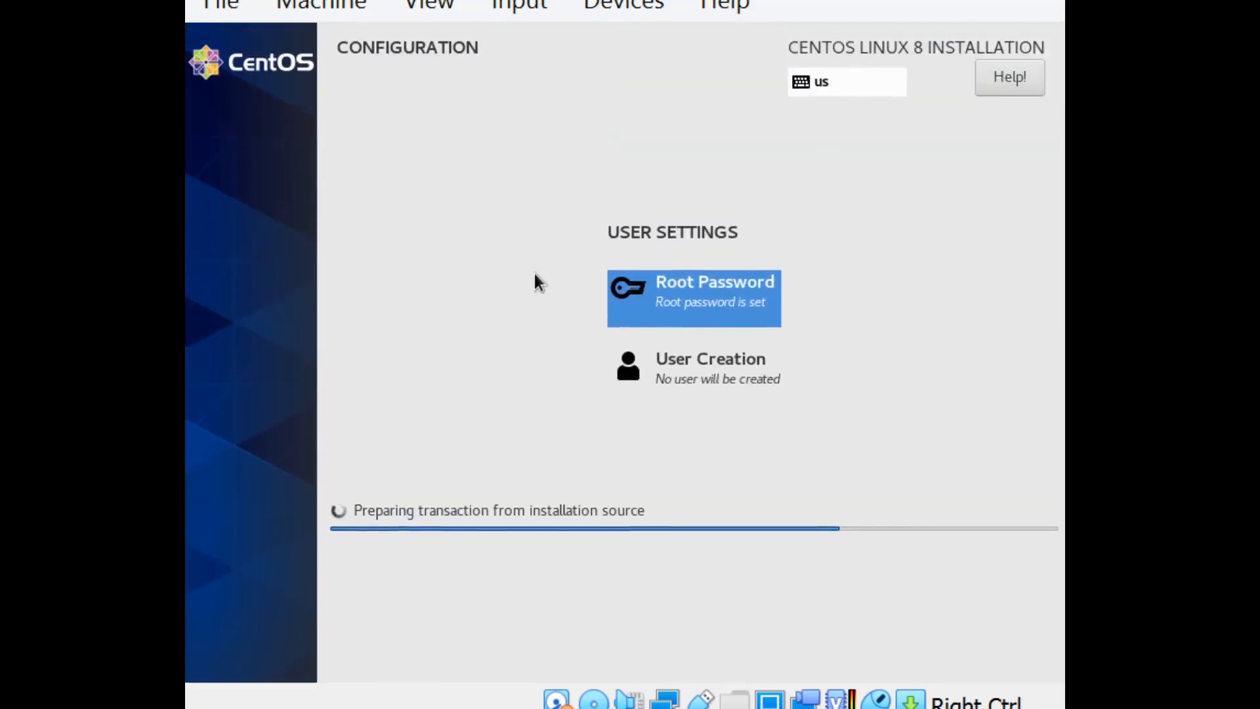
Step: Start creating a user account by entering the user's full name, keeping the suggested user name
left_click(709, 389)
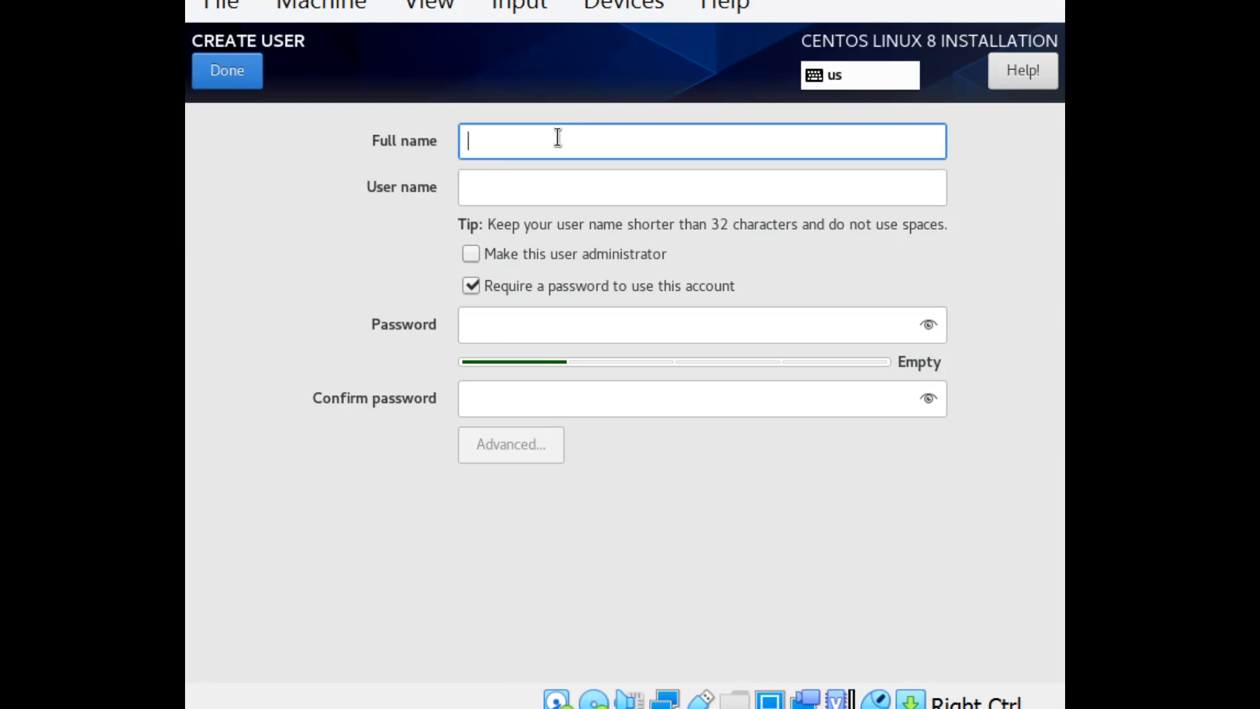
type("Kevi")
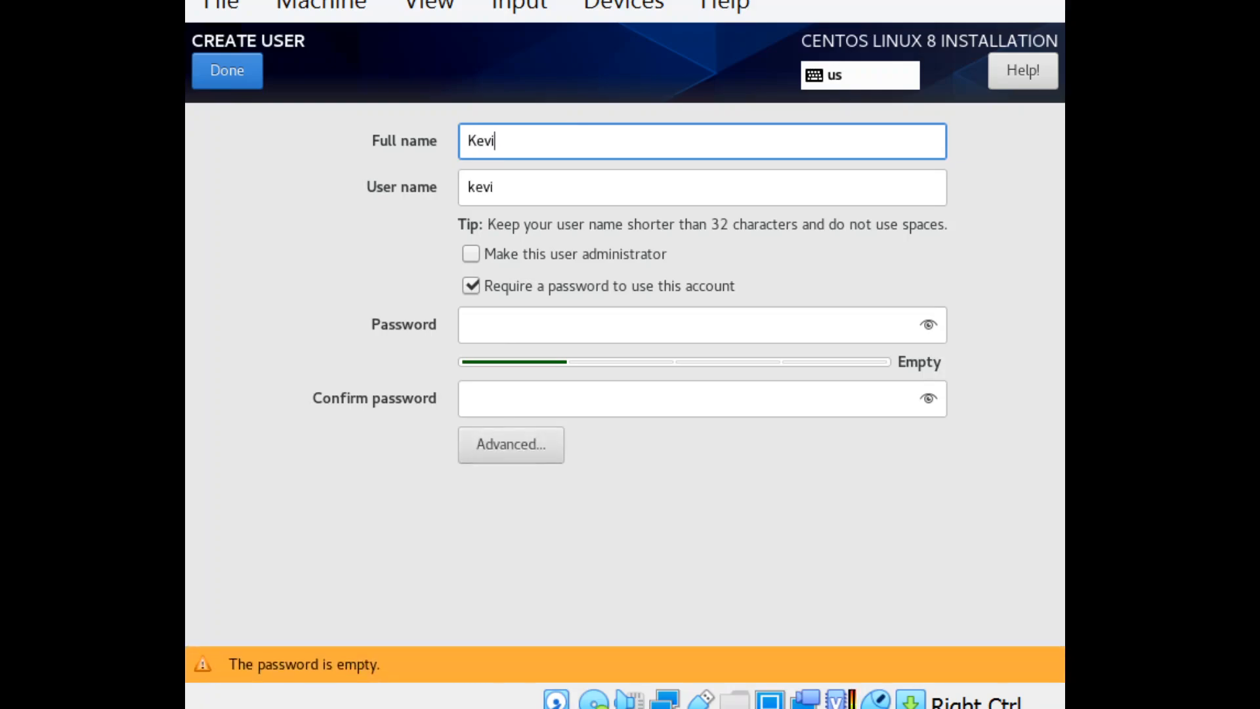
type("n Downs")
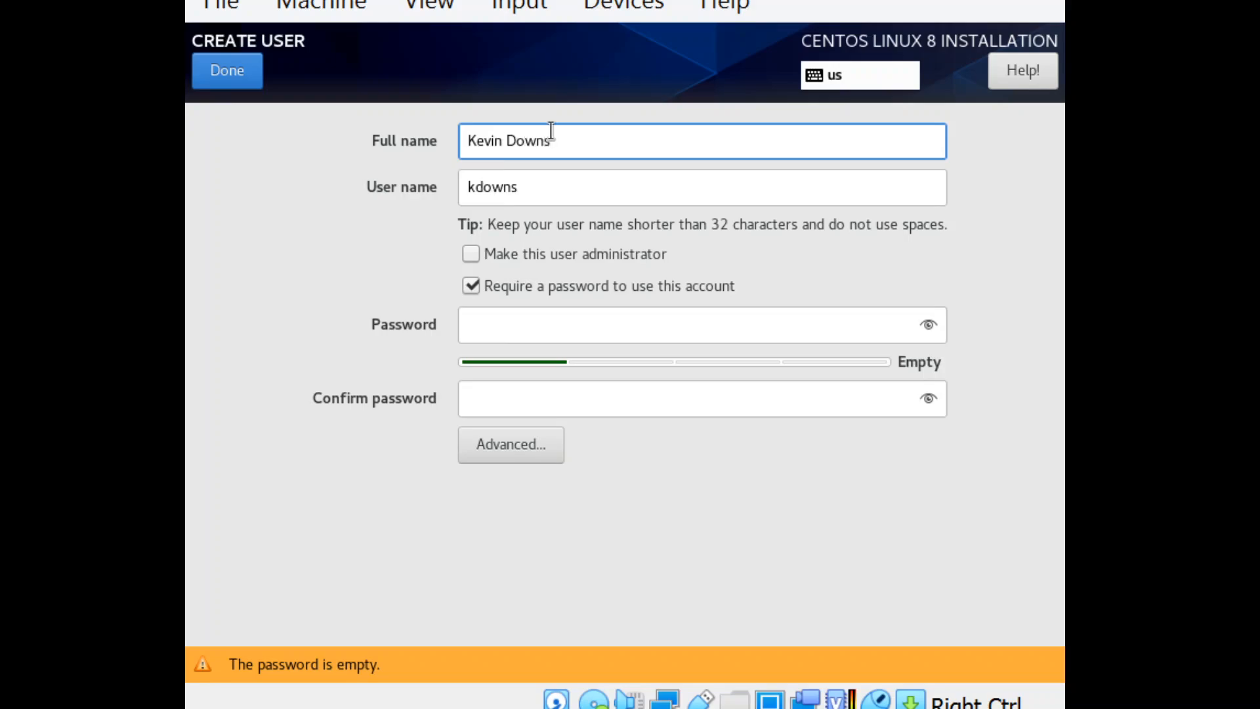
left_click(529, 184)
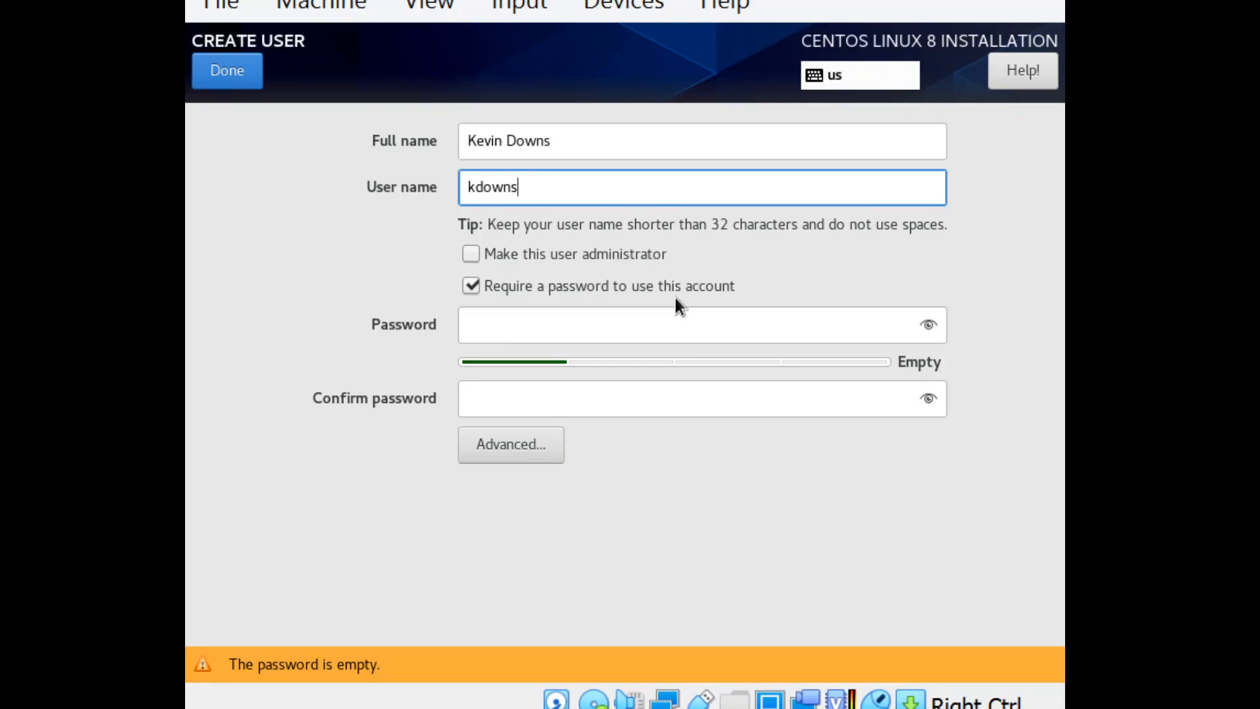
Step: Enter and confirm the password of the new user account and save the account
left_click(500, 319)
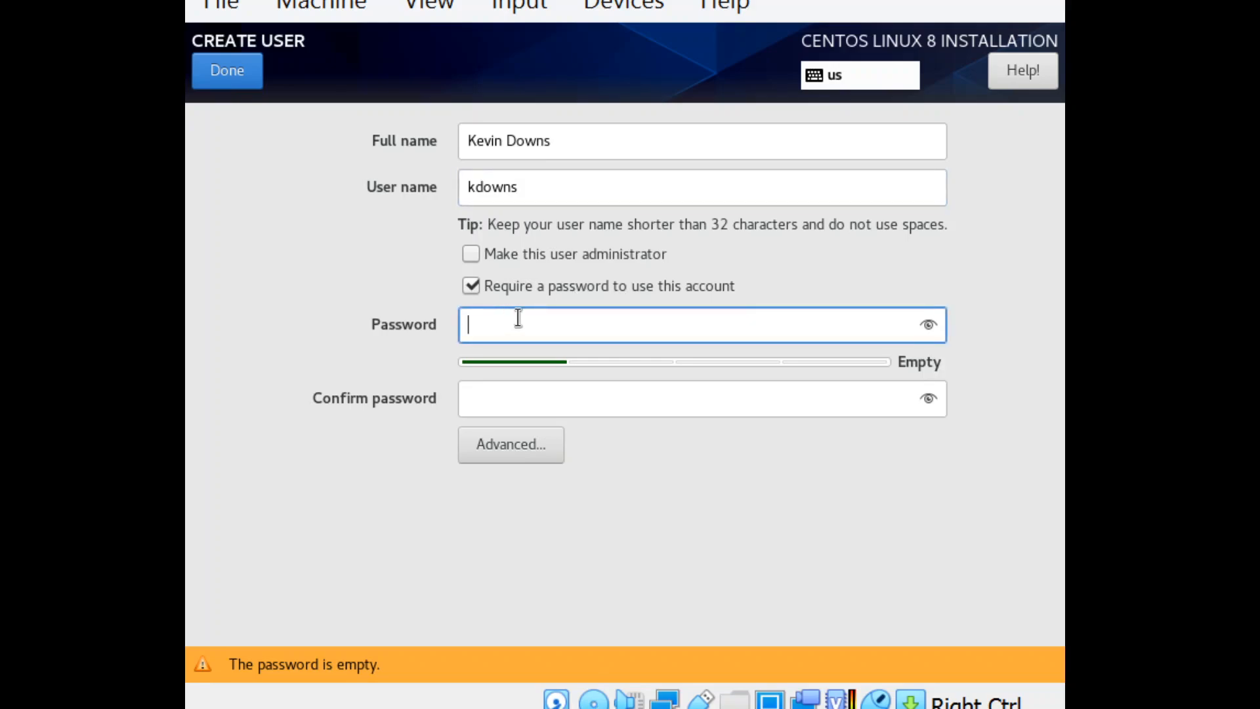
type("••••••••")
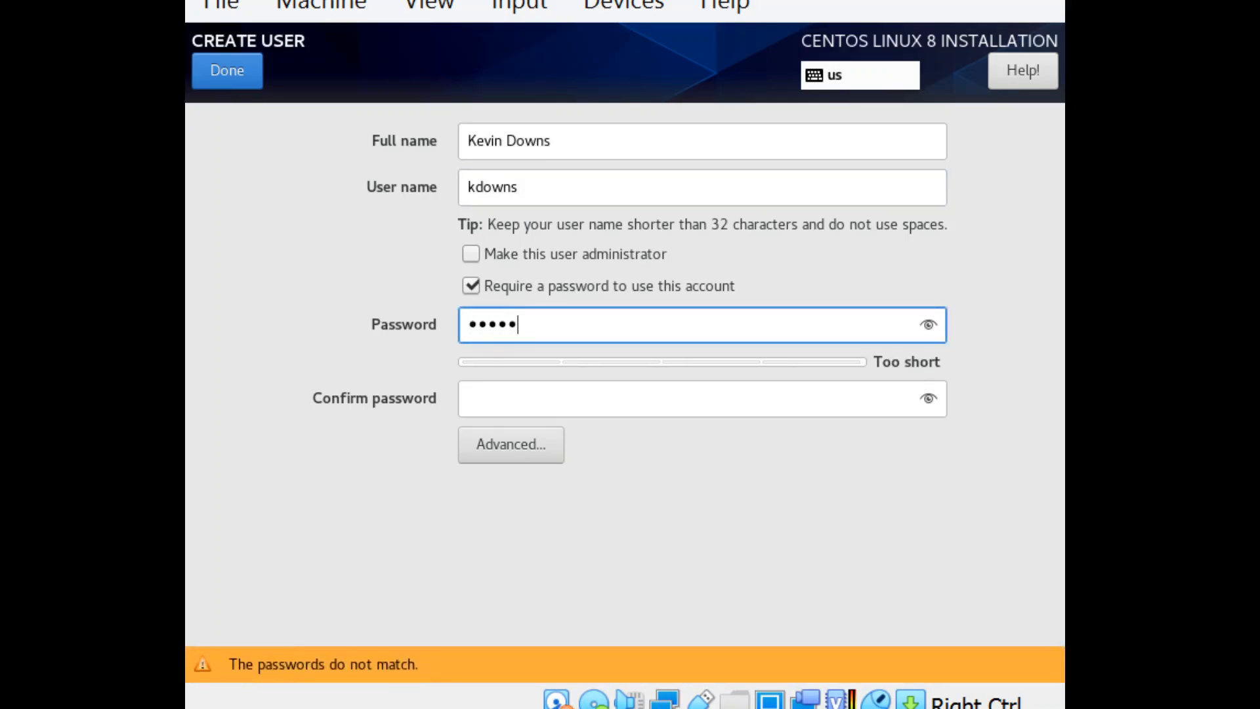
type("•")
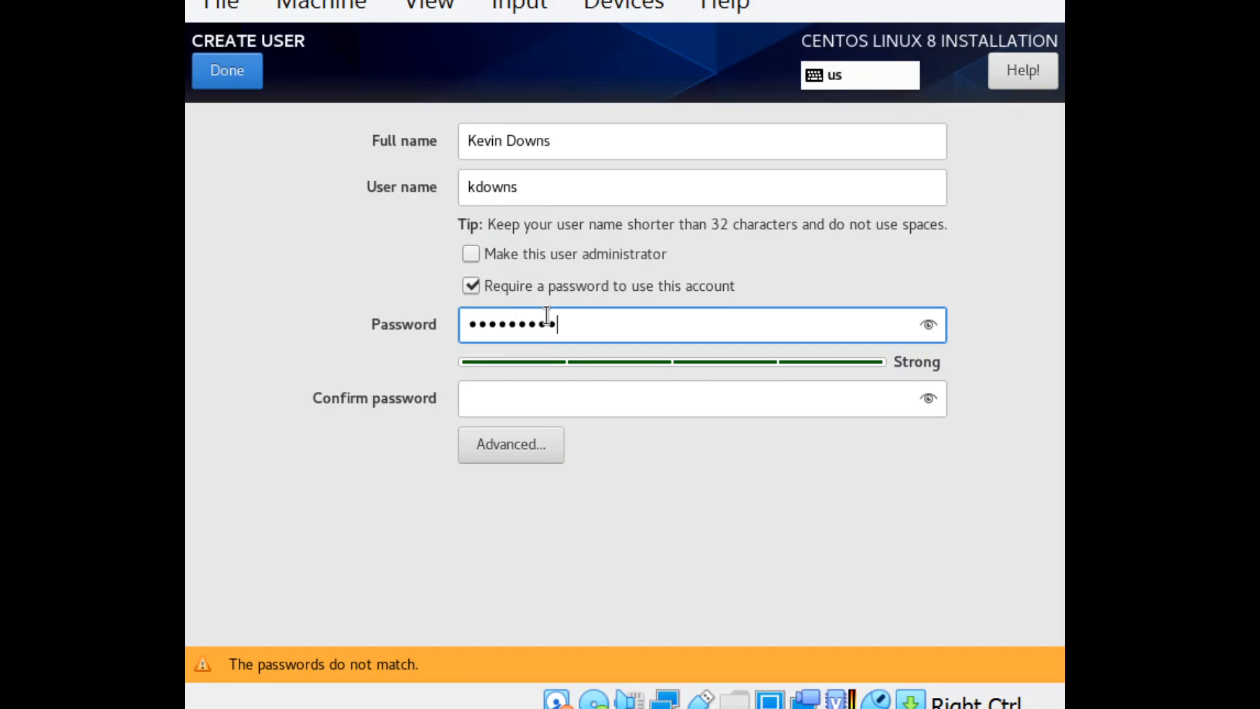
left_click(514, 394)
type("•••••••")
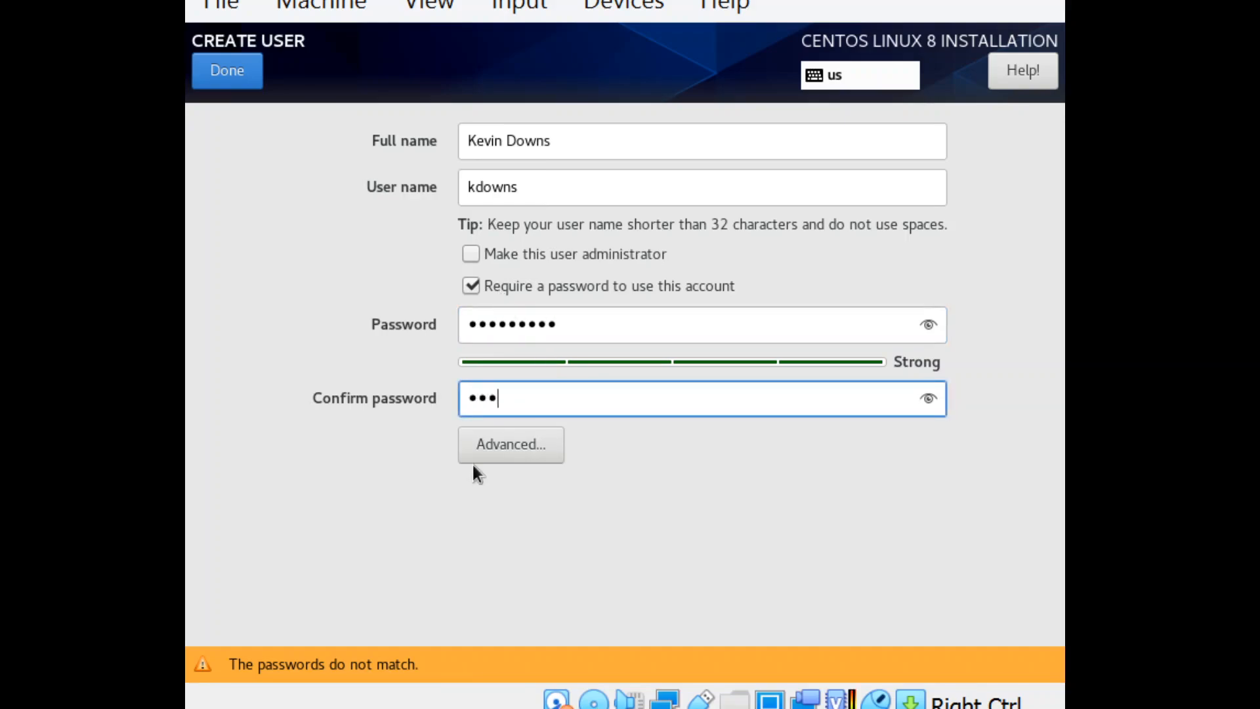
type("••")
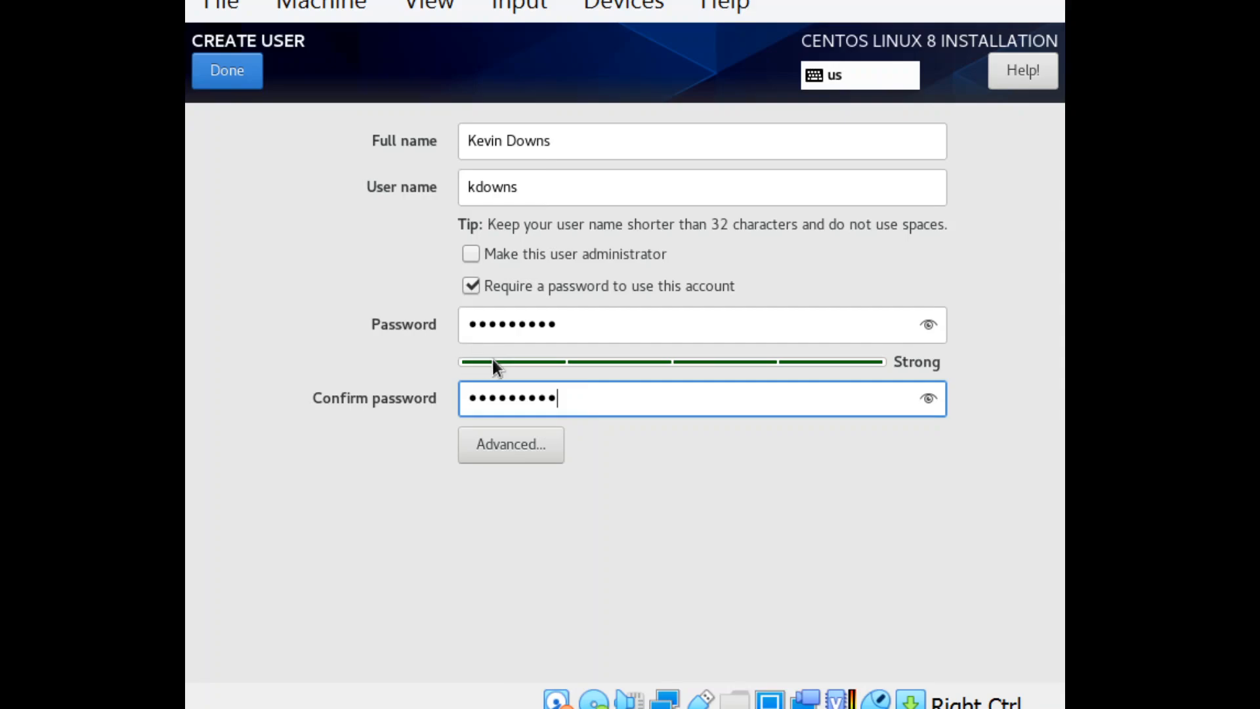
left_click(222, 73)
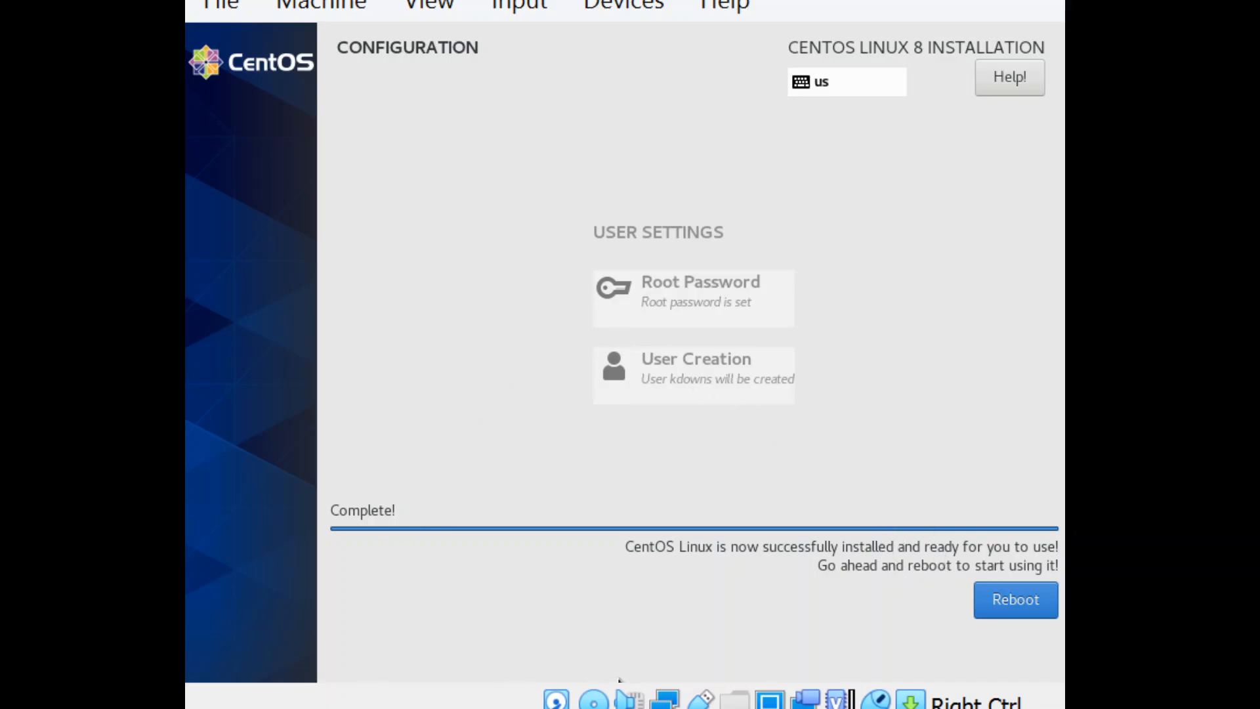
Step: Reboot the virtual machine once the CentOS installation is complete
left_click(1011, 609)
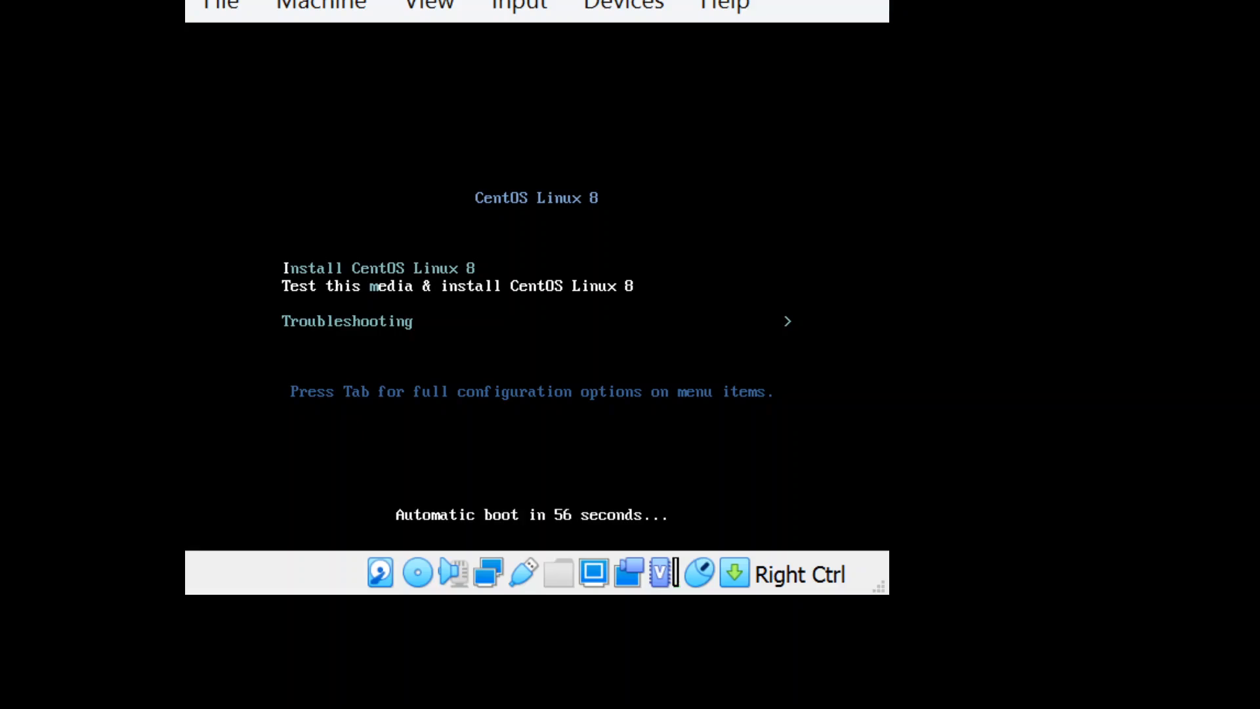
key("Down")
key("Up")
key("Up")
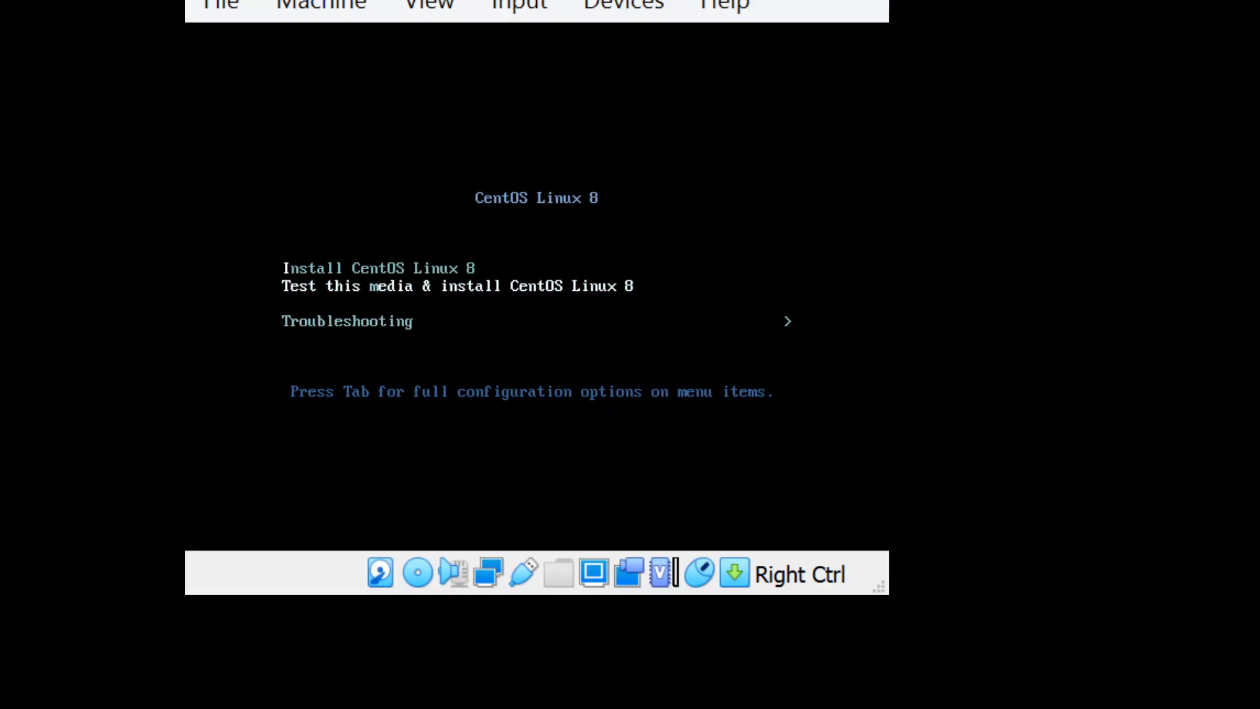
key("Down")
key("Down")
key("Up")
key("Up")
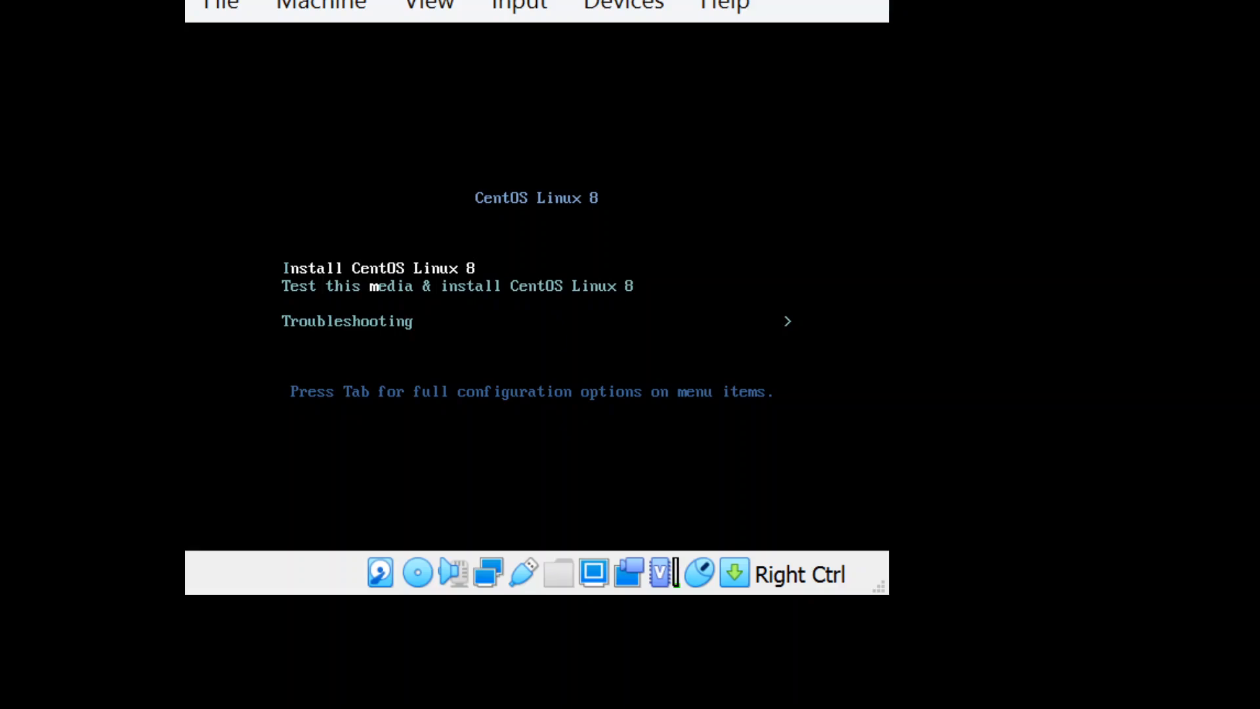
key("Down")
key("Down")
Step: Release the captured input from the guest and close the CentOS virtual machine so it is powered off
key("Control_R")
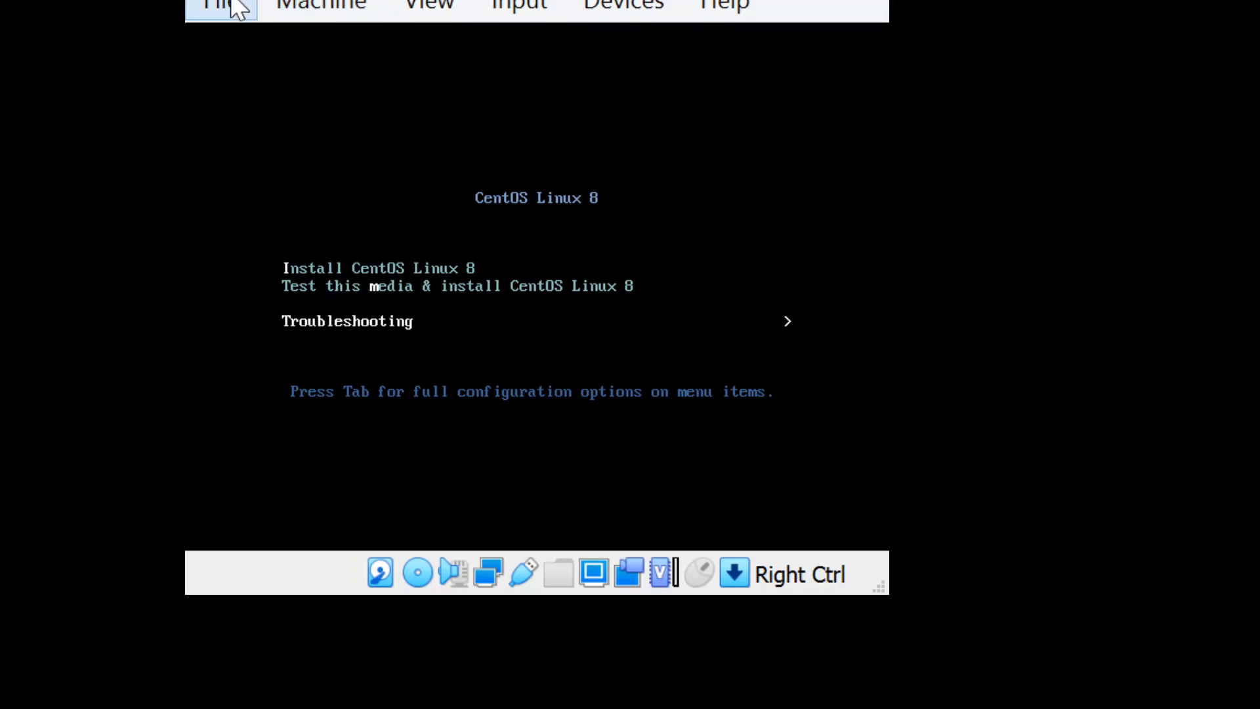
left_click(235, 9)
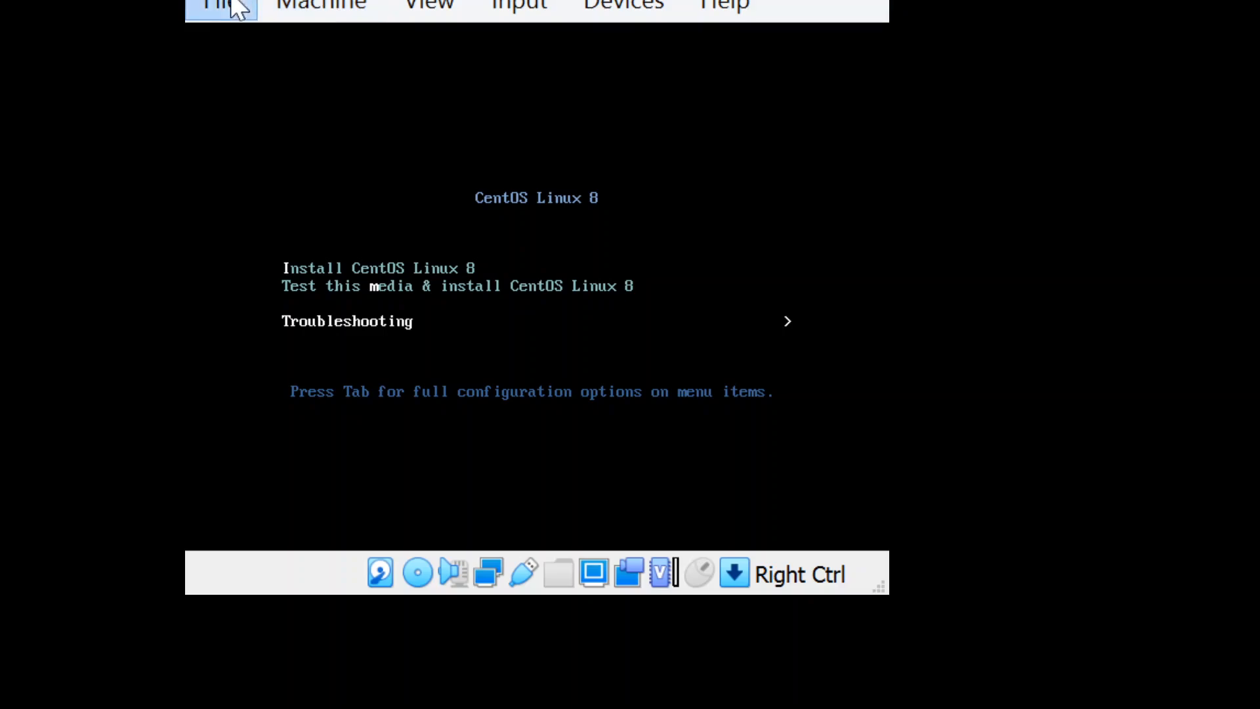
left_click(247, 225)
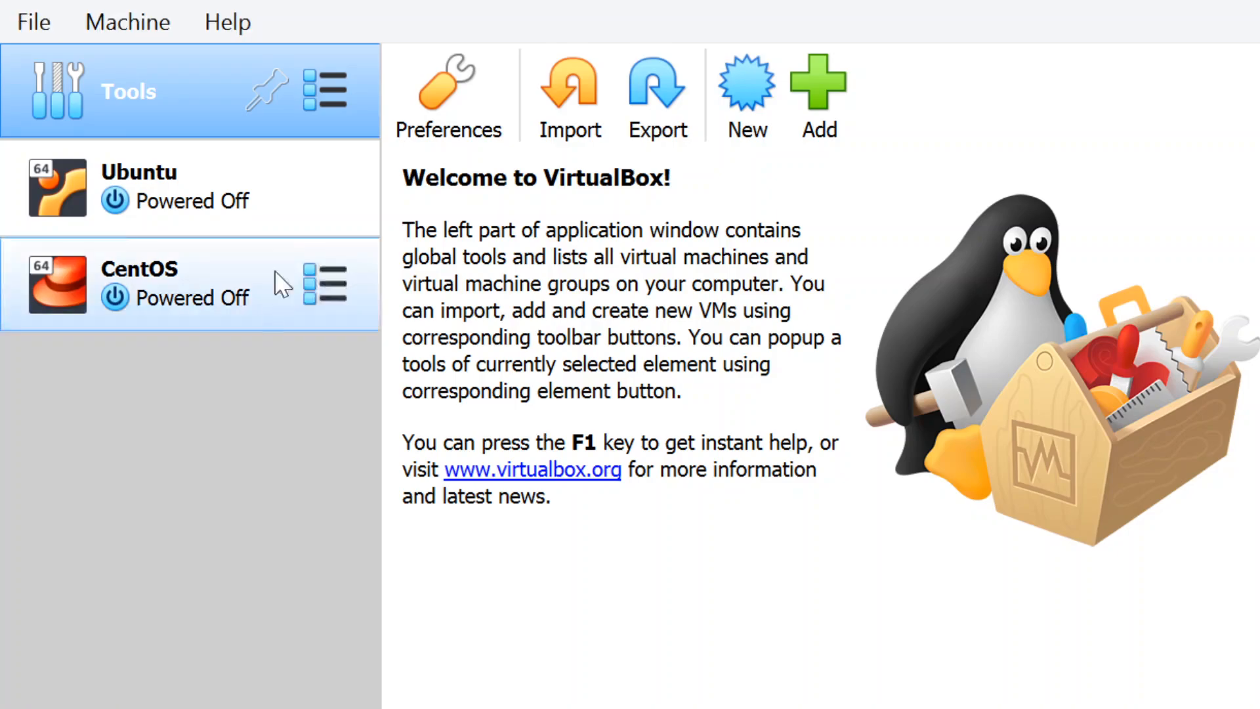
Step: In the CentOS virtual machine's system settings, disable Floppy as a boot device and place Optical first in the boot order
left_click(232, 305)
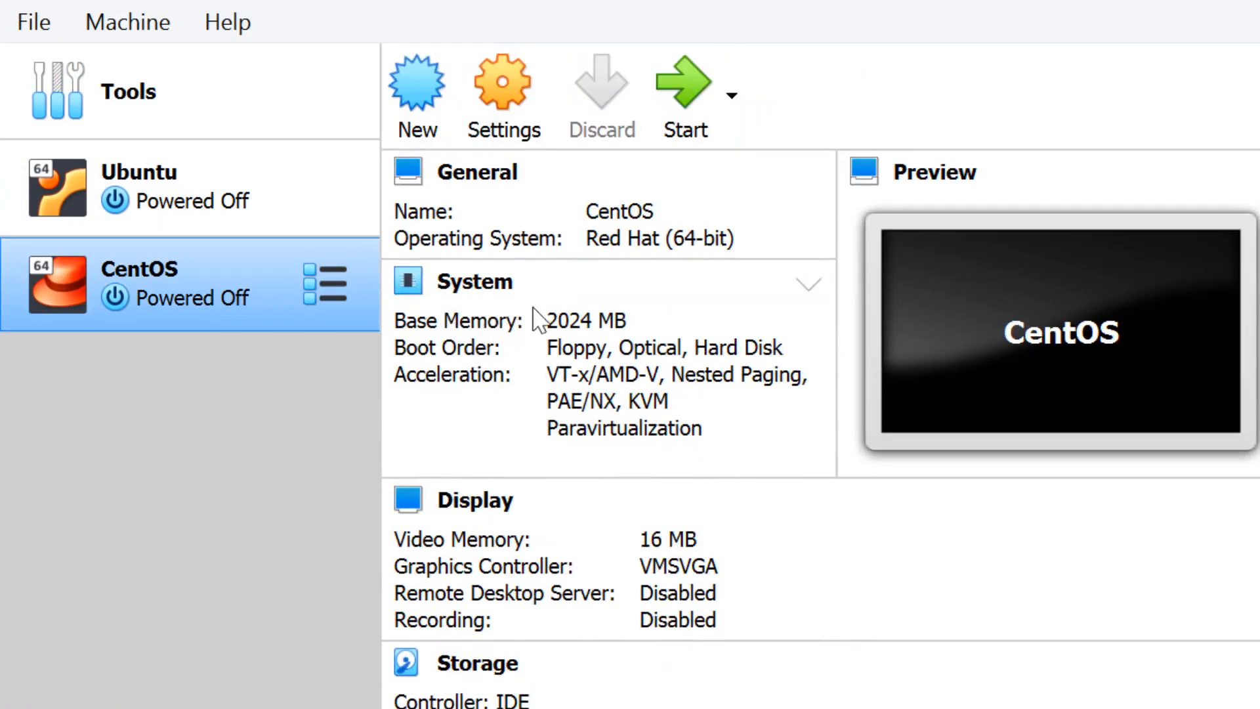
left_click(532, 130)
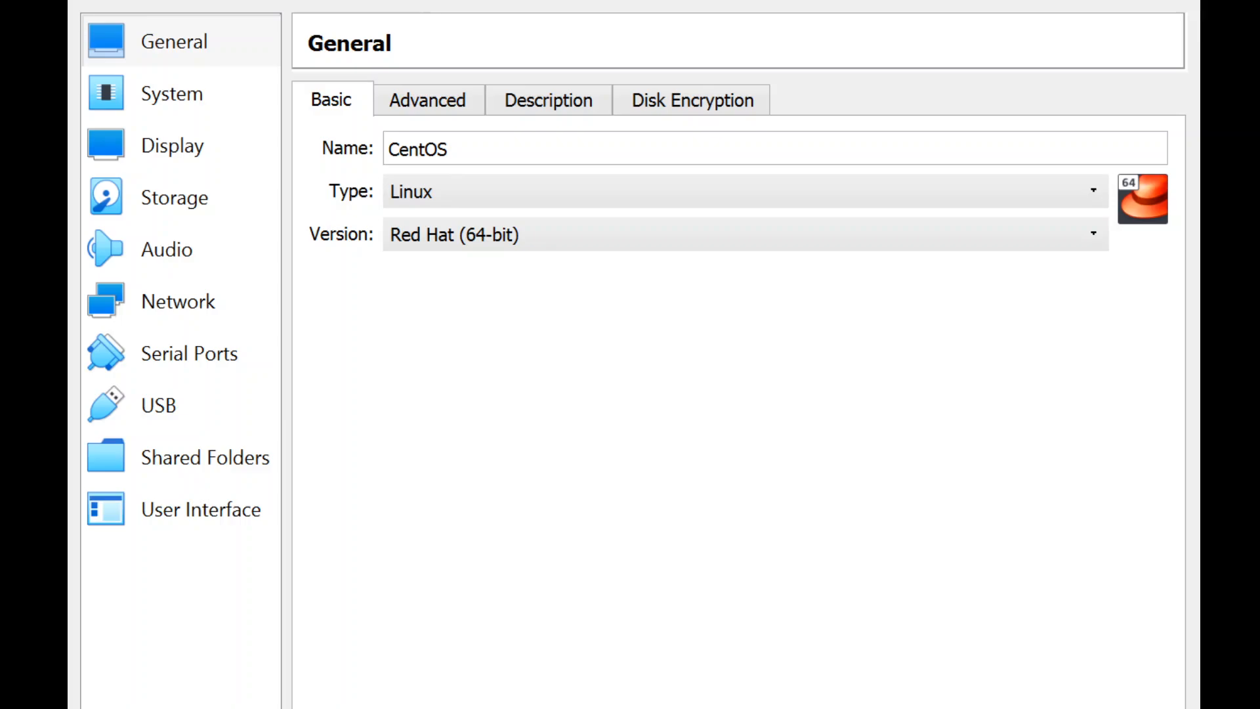
left_click(475, 698)
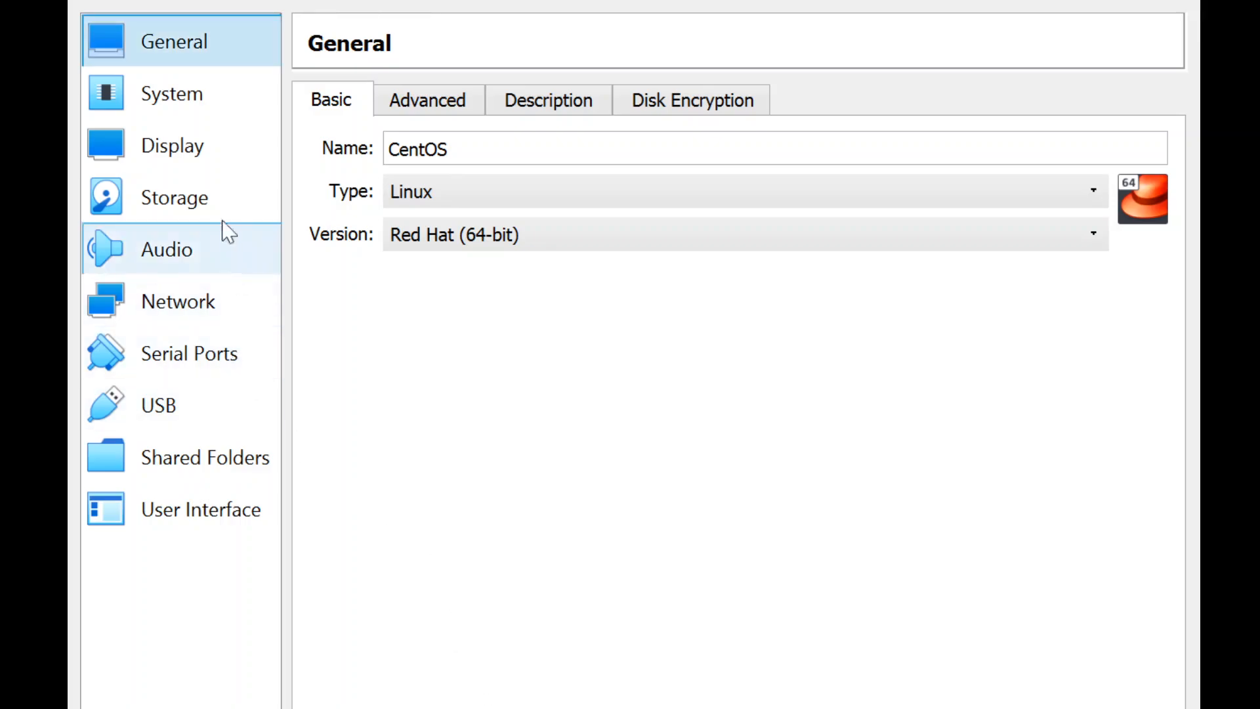
left_click(179, 104)
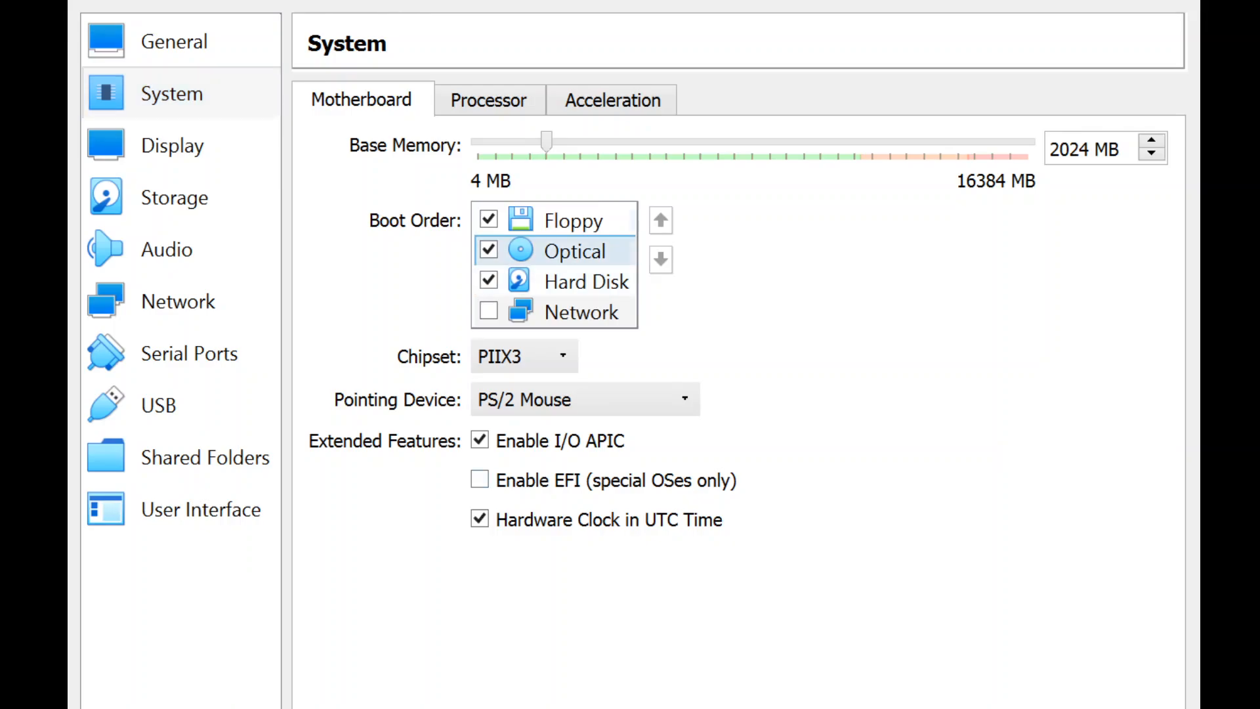
left_click(489, 219)
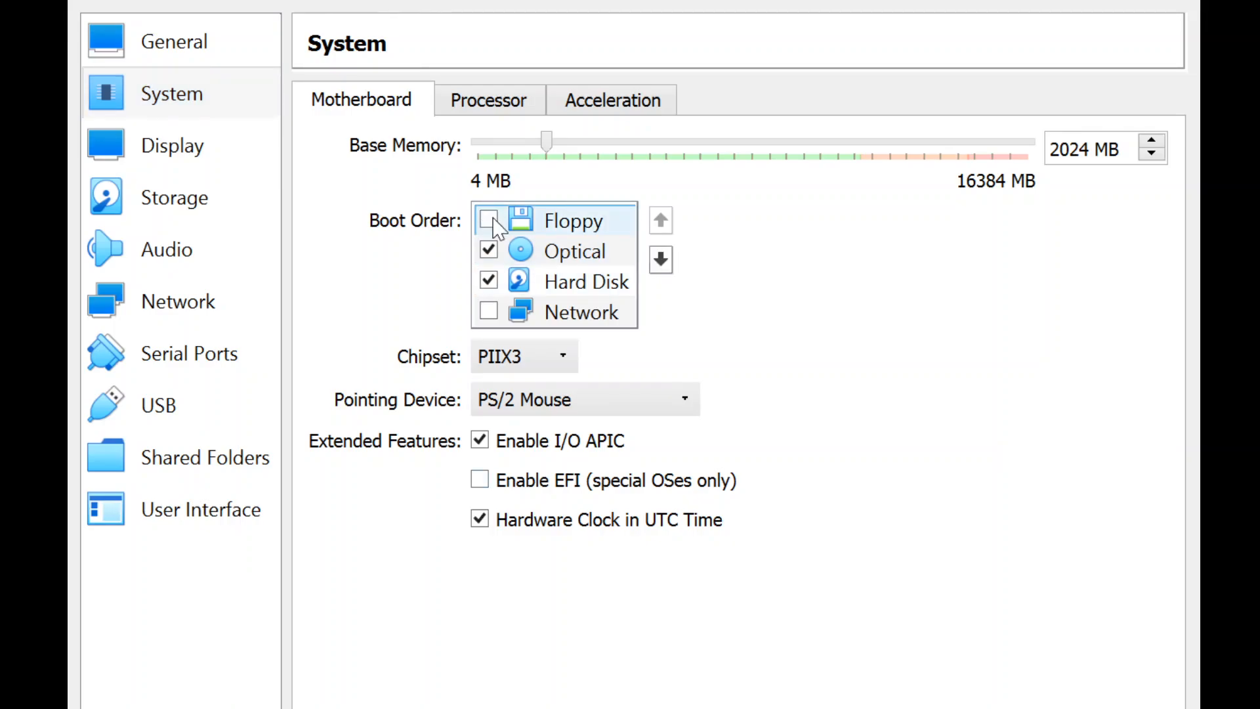
left_click(572, 252)
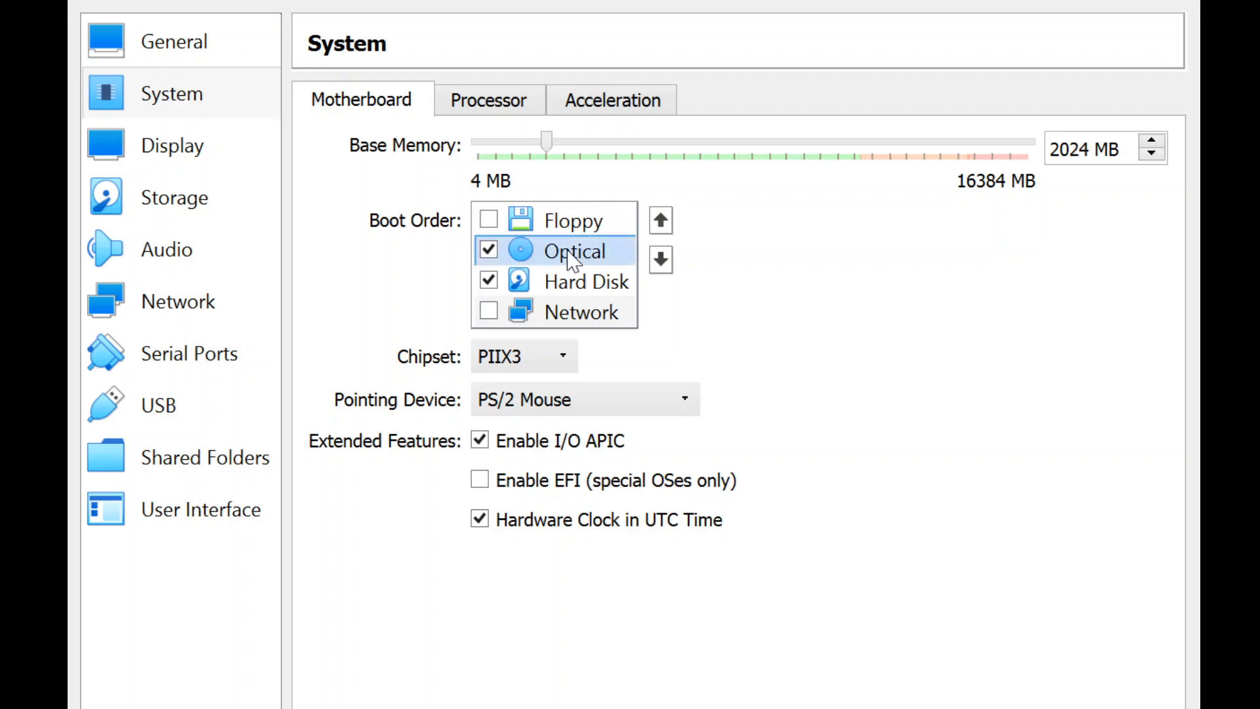
left_click(661, 219)
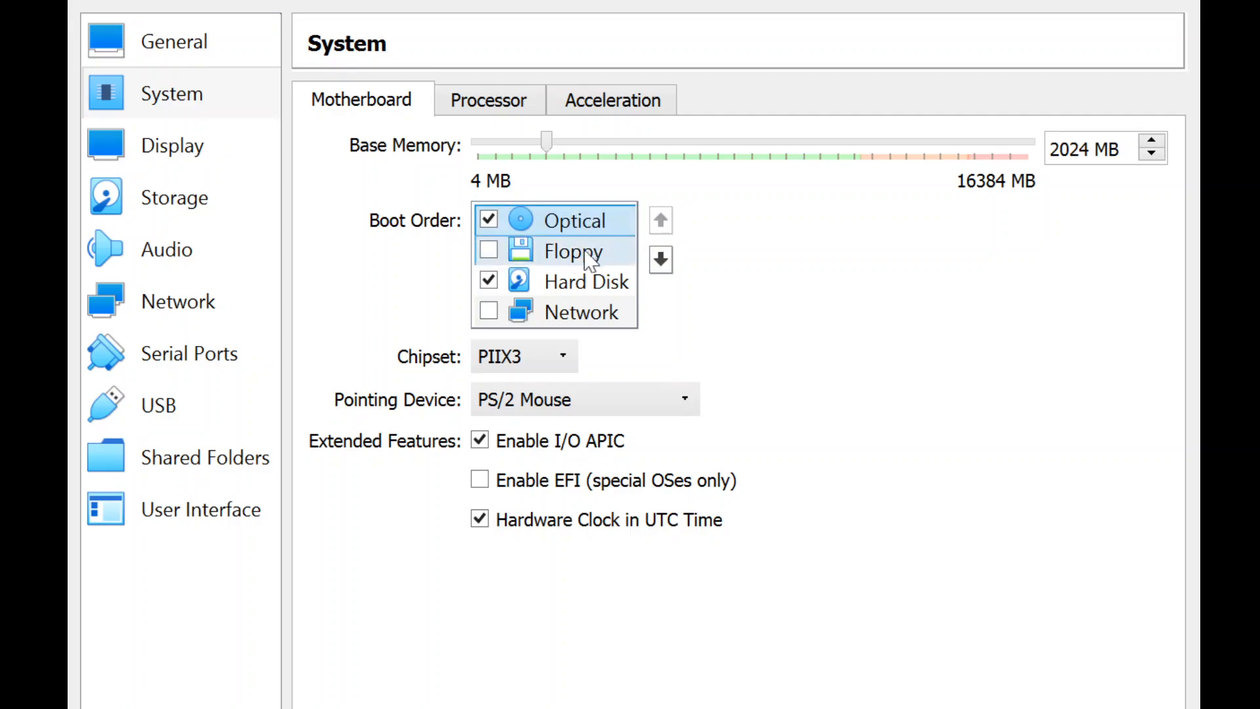
Step: Place Hard Disk second in the boot order, ahead of Floppy, and save the settings
left_click(573, 282)
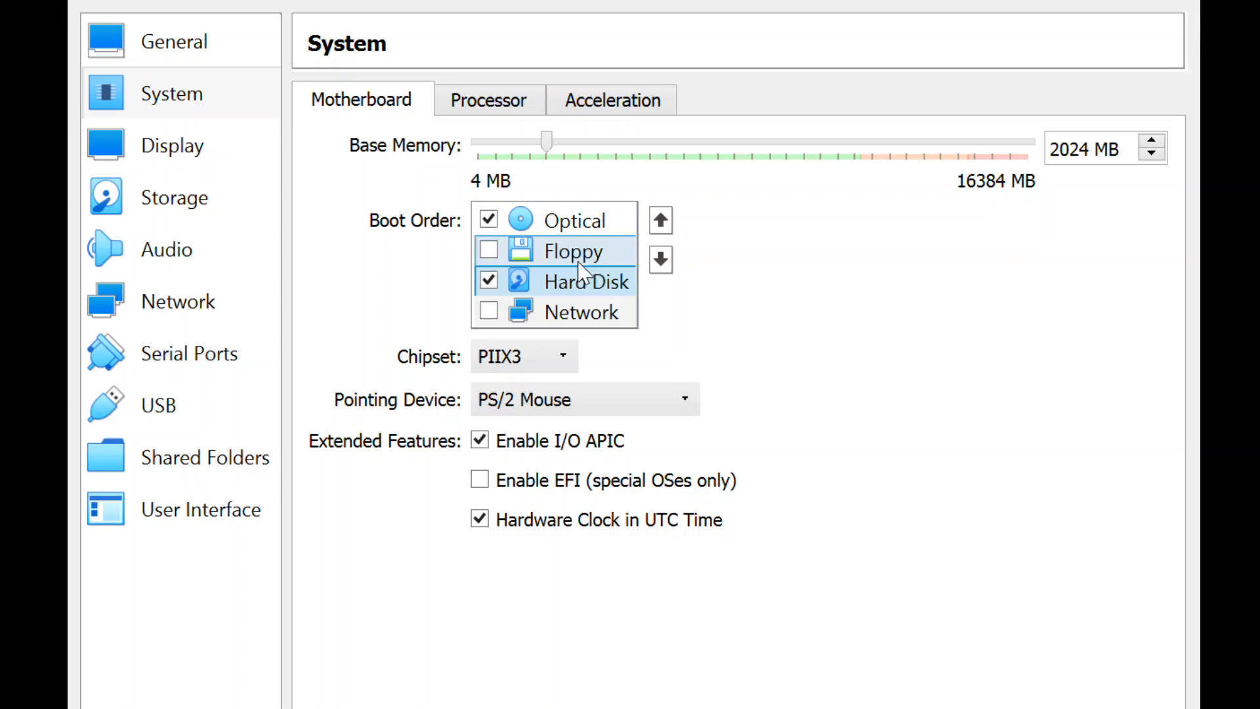
left_click(661, 219)
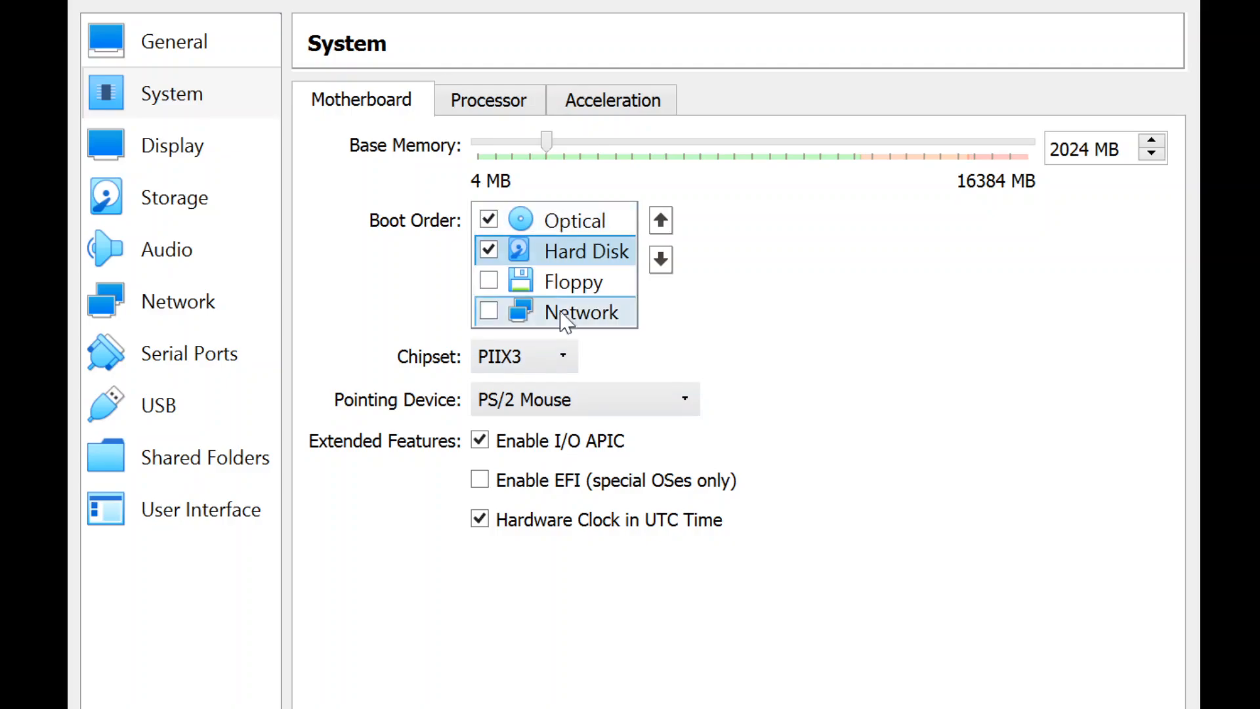
left_click(853, 441)
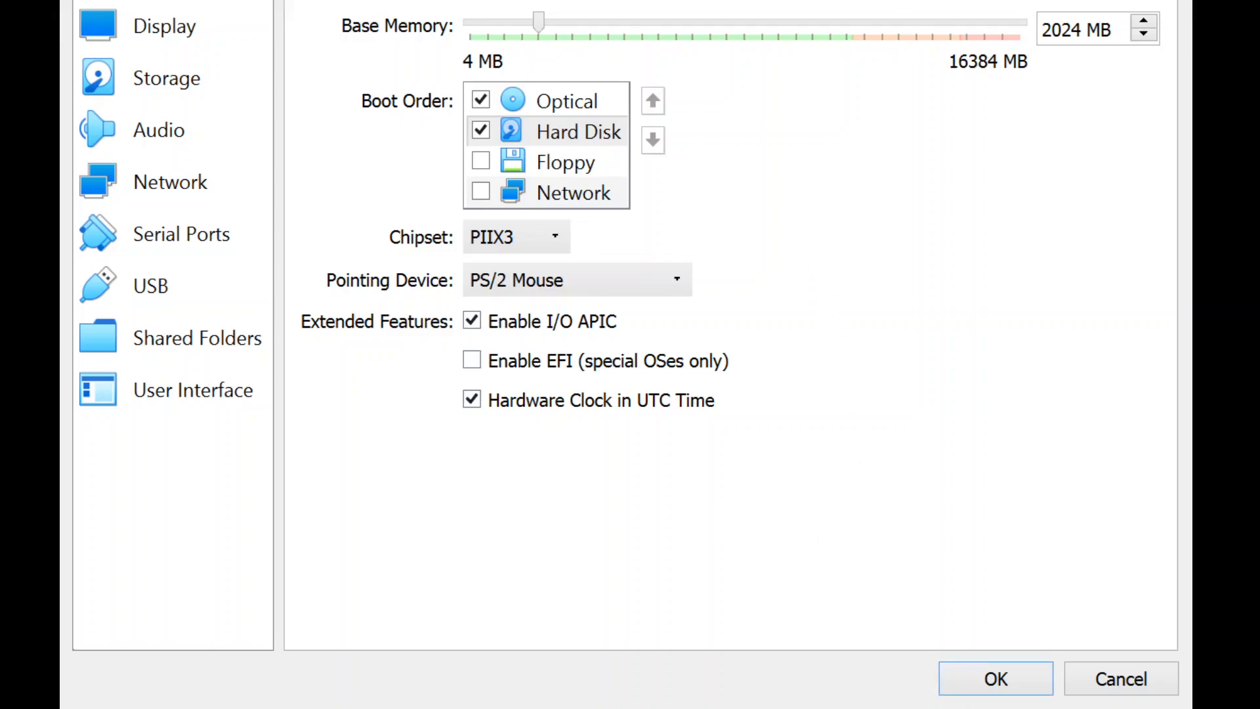
left_click(992, 676)
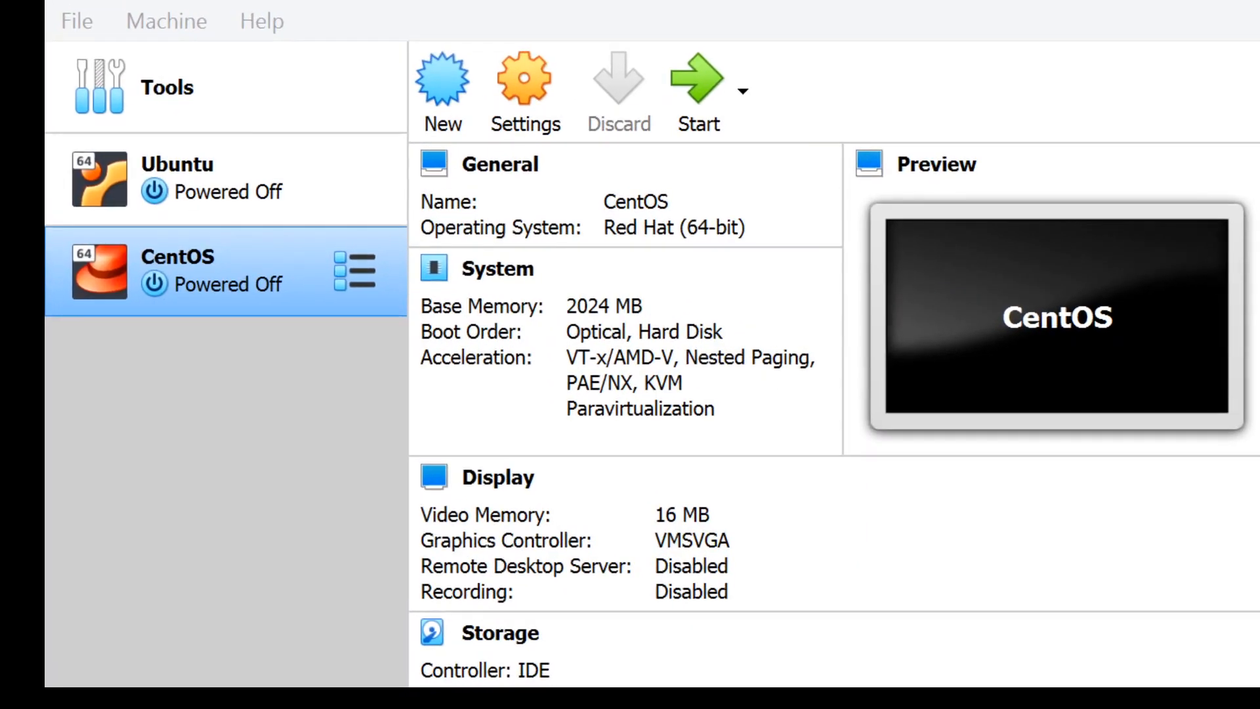
Step: Start the CentOS virtual machine to try the boot order and move down one entry in the boot menu
left_click(247, 309)
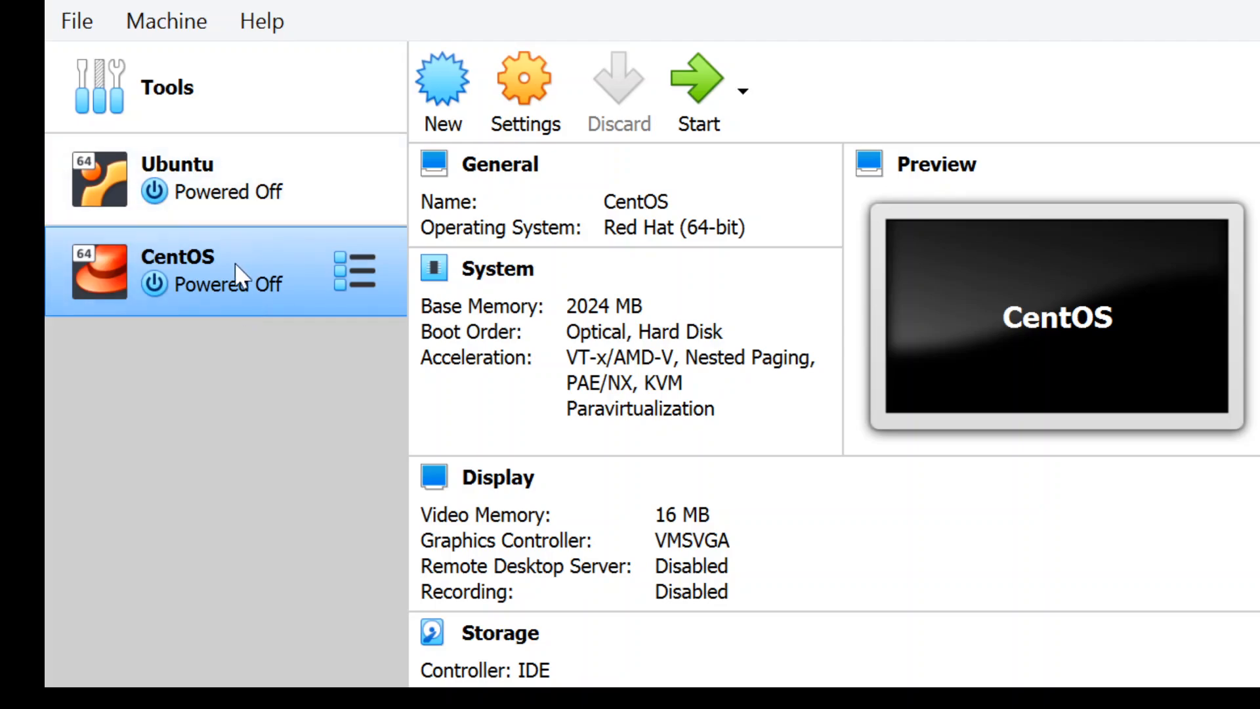
double_click(240, 271)
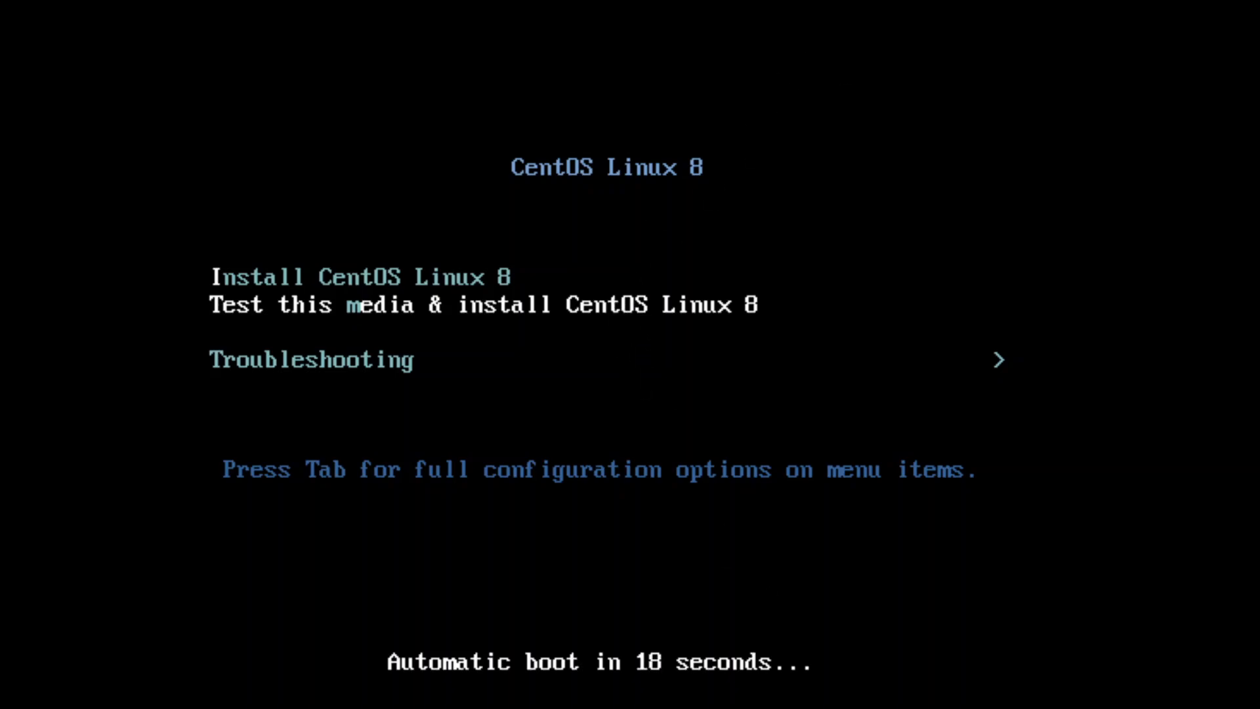
key("Down")
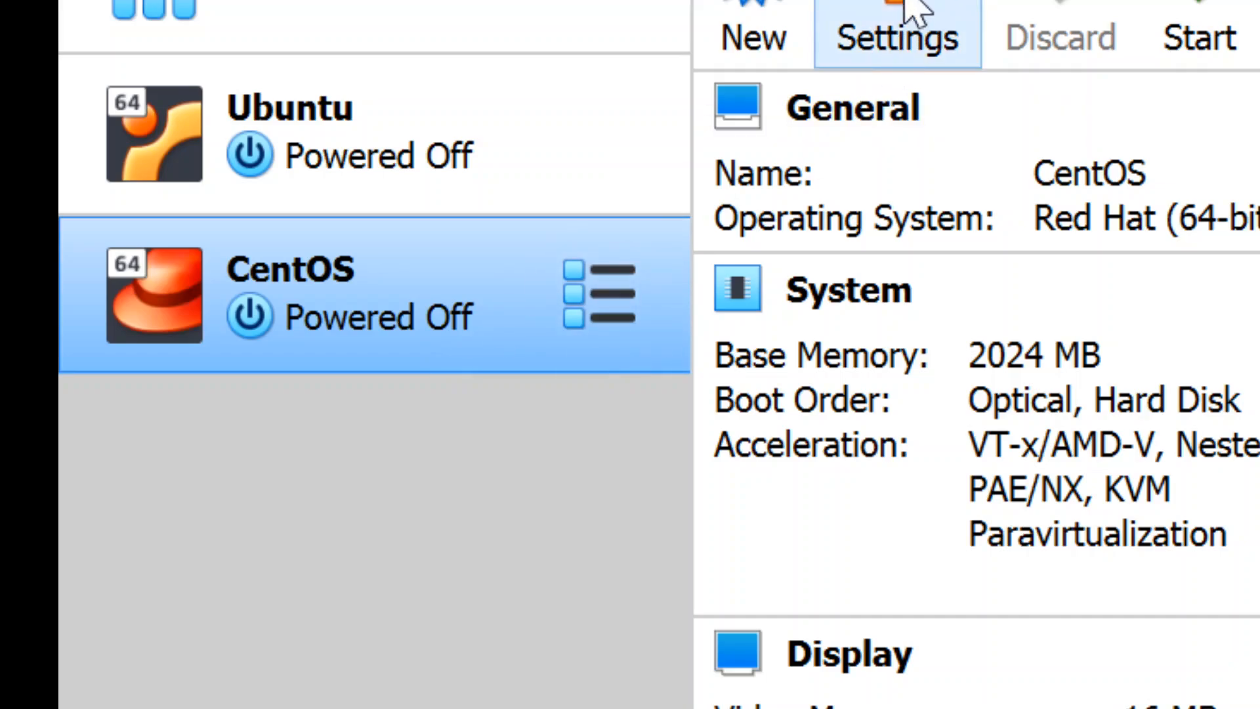
Step: Open the settings of the powered-off CentOS virtual machine, and start the machine
left_click(912, 26)
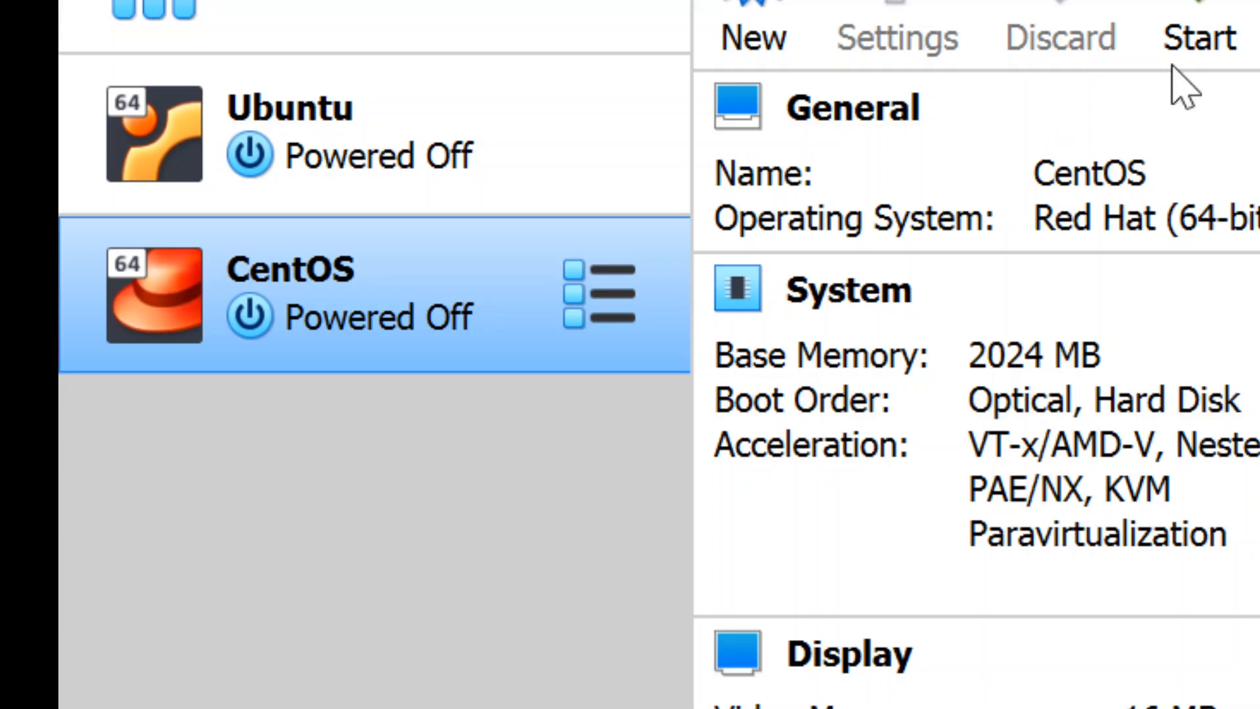
double_click(420, 342)
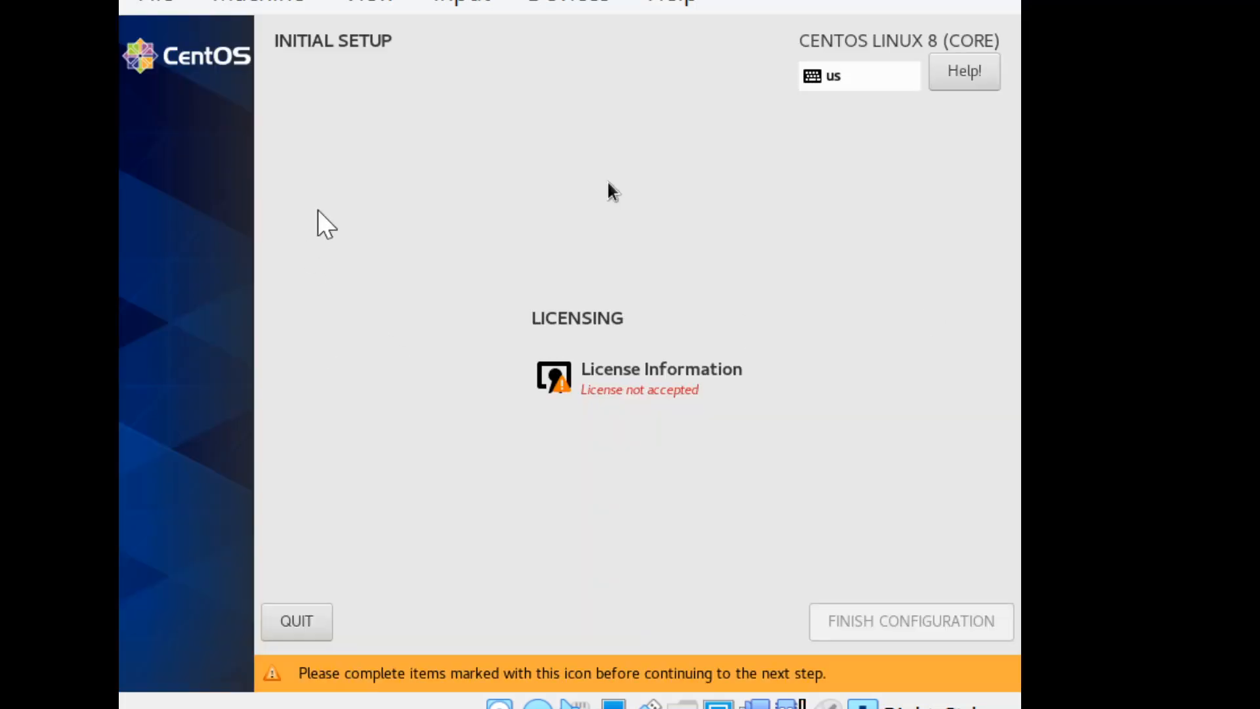
Step: Accept the CentOS license agreement in the initial setup and finish the configuration
left_click(608, 365)
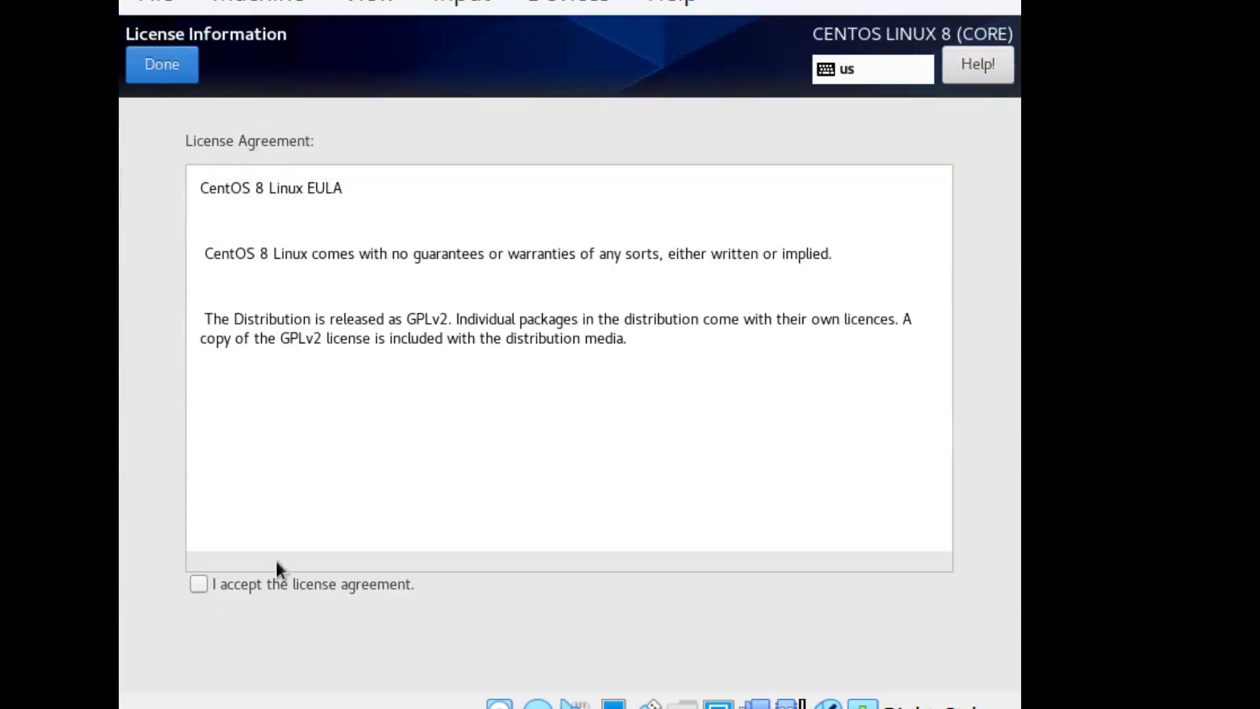
left_click(199, 583)
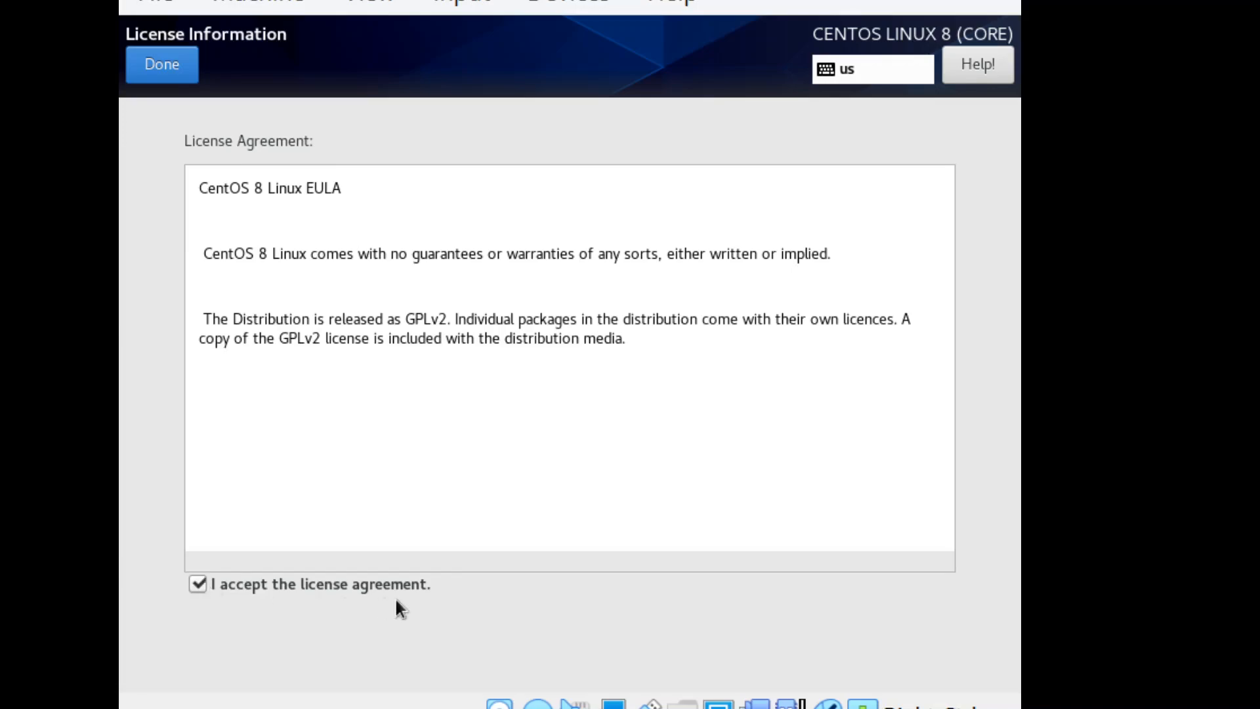
left_click(165, 76)
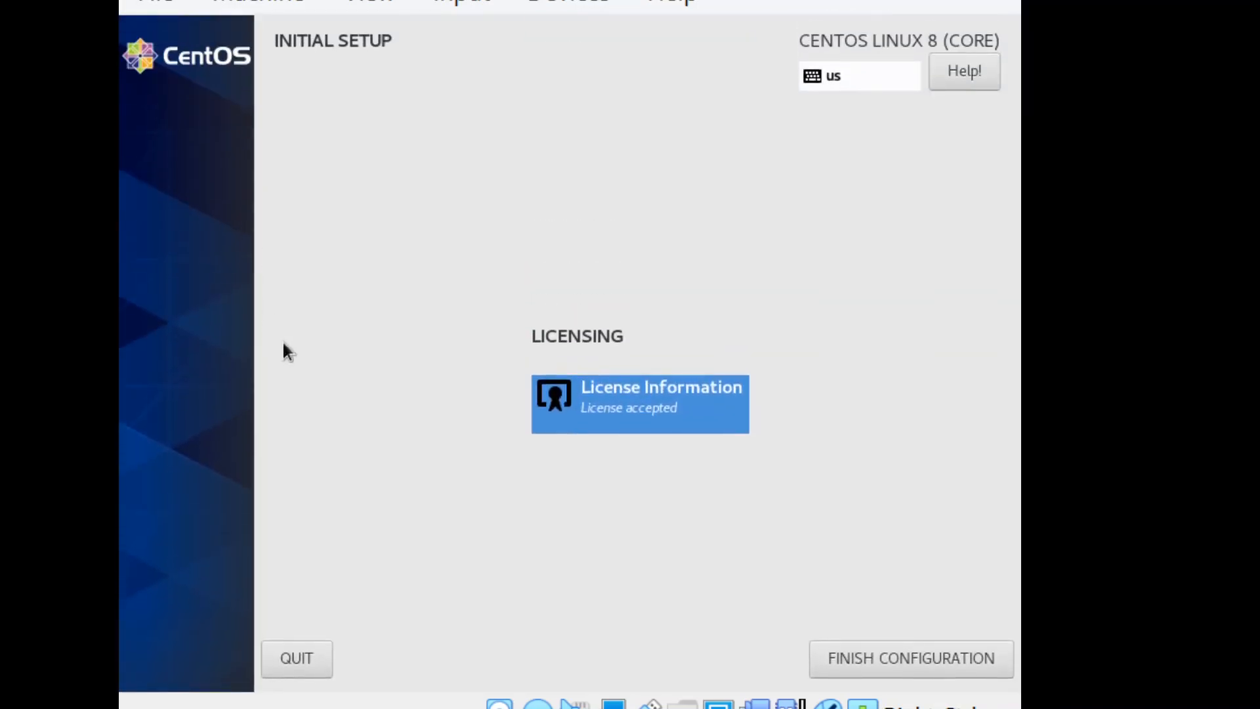
left_click(840, 649)
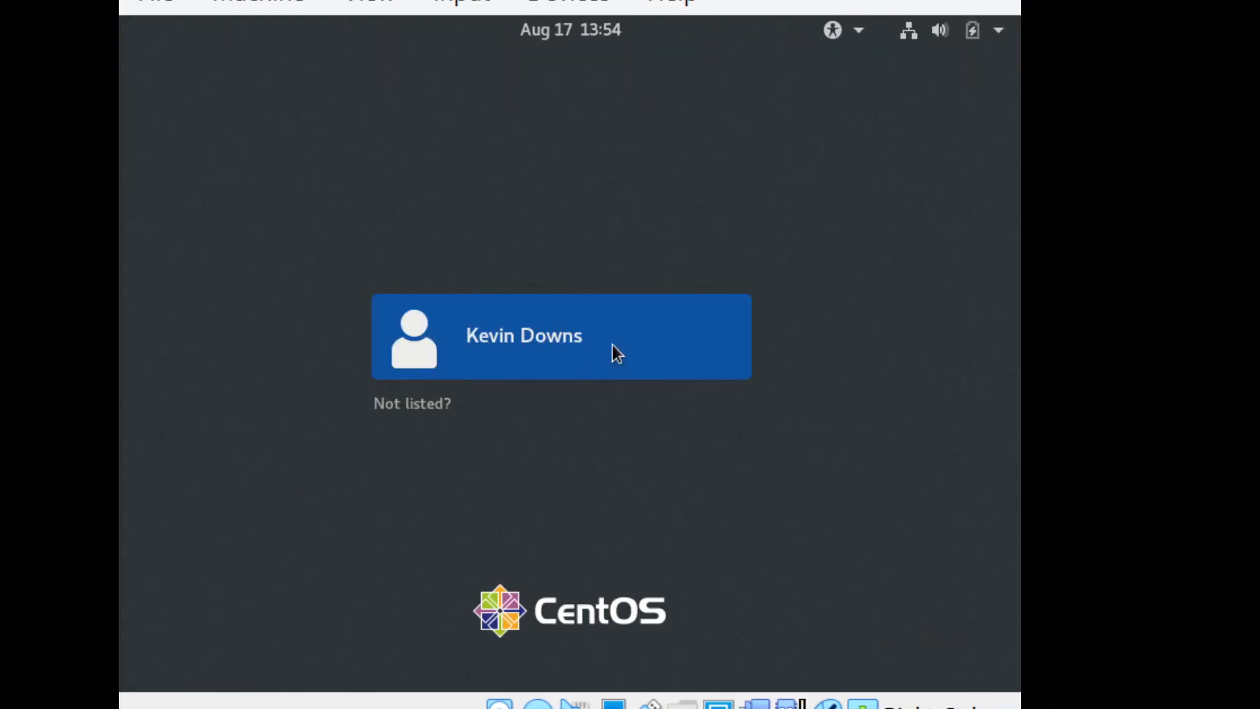
Step: Leave the listed user's login and sign in as the unlisted user root with the root password
left_click(569, 350)
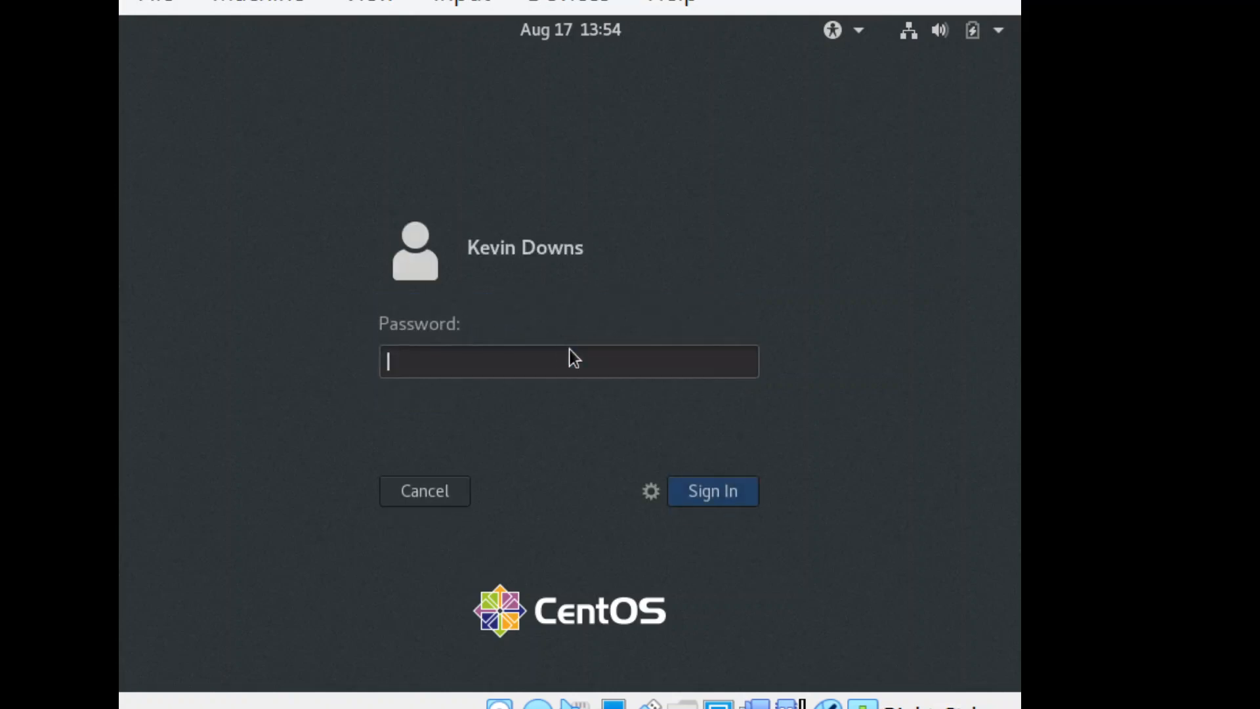
left_click(443, 480)
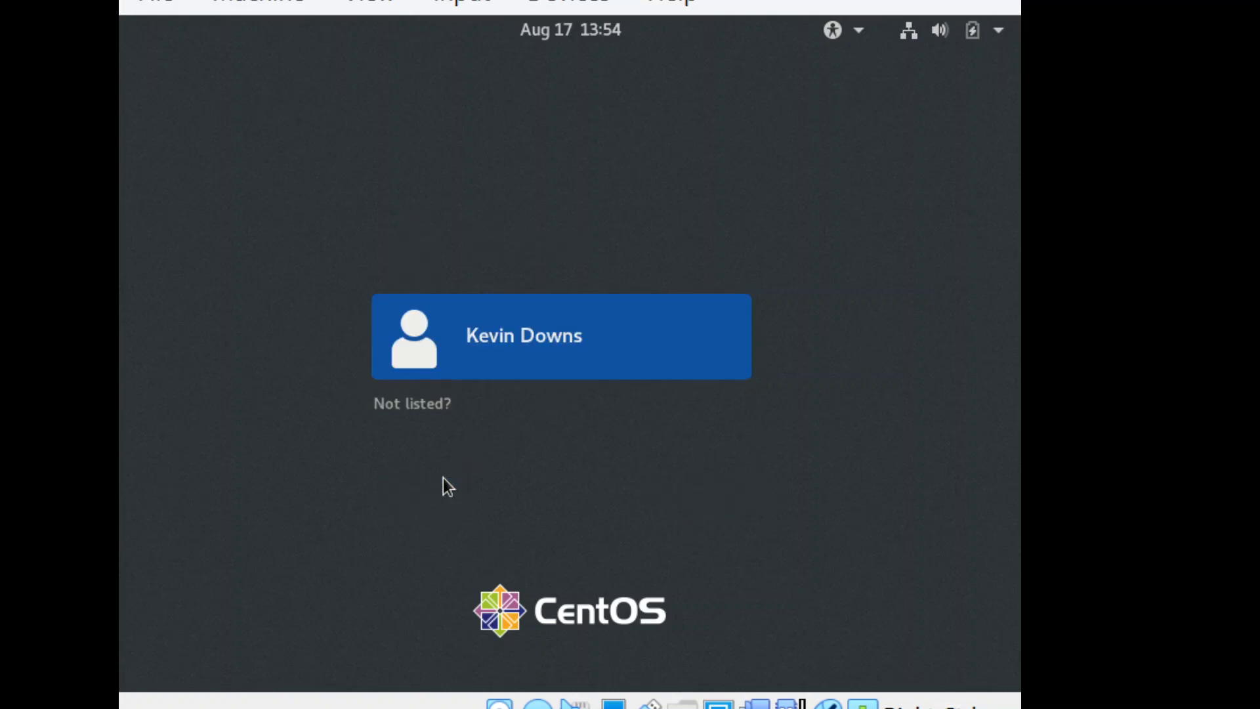
left_click(397, 411)
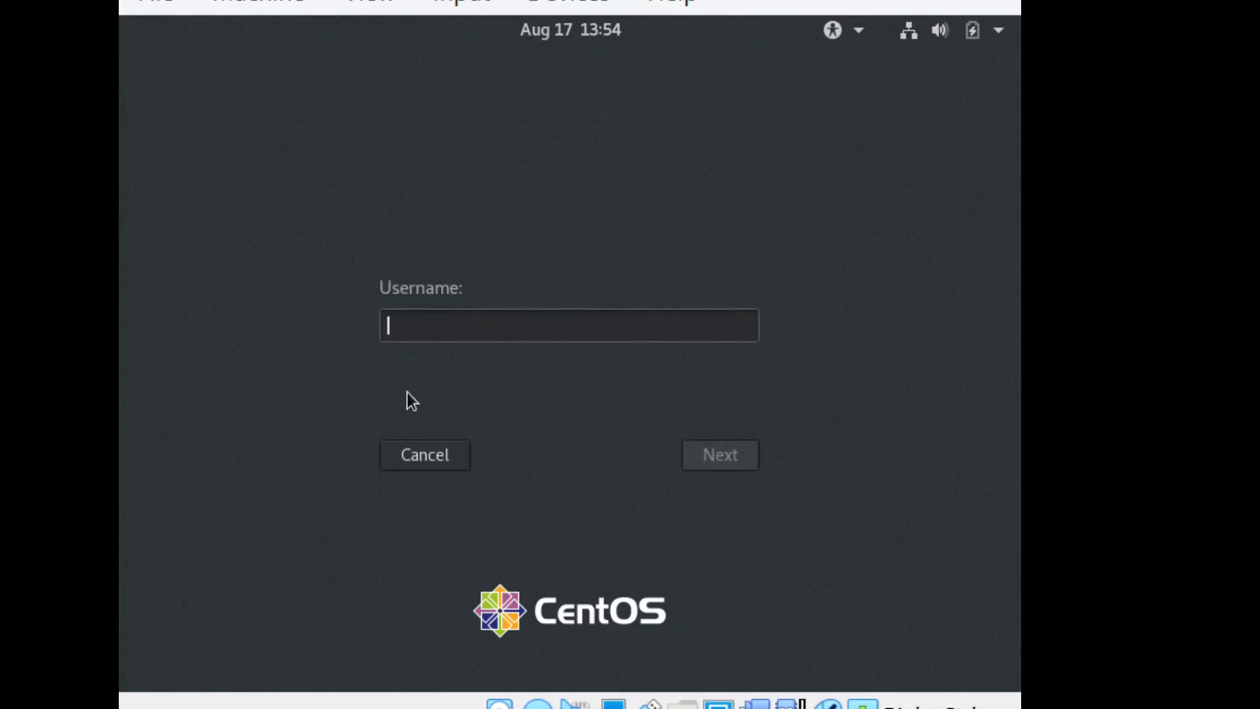
type("root")
key("Return")
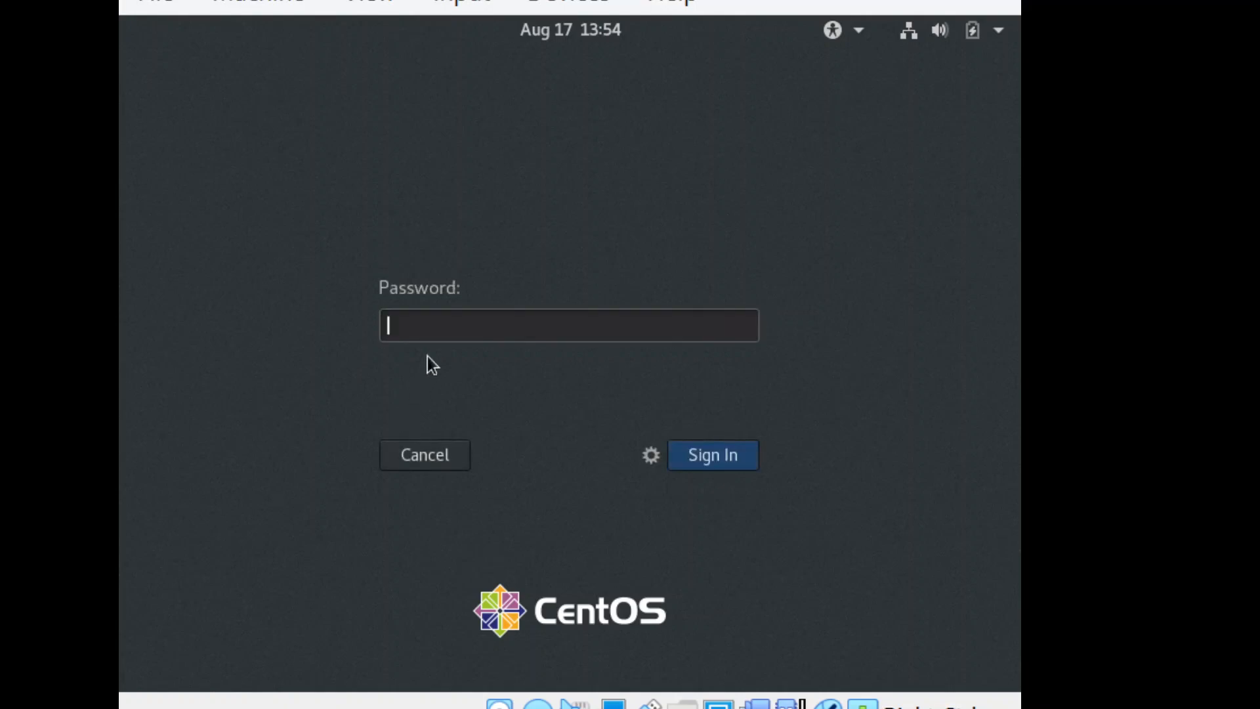
type("•••••••••")
key("Return")
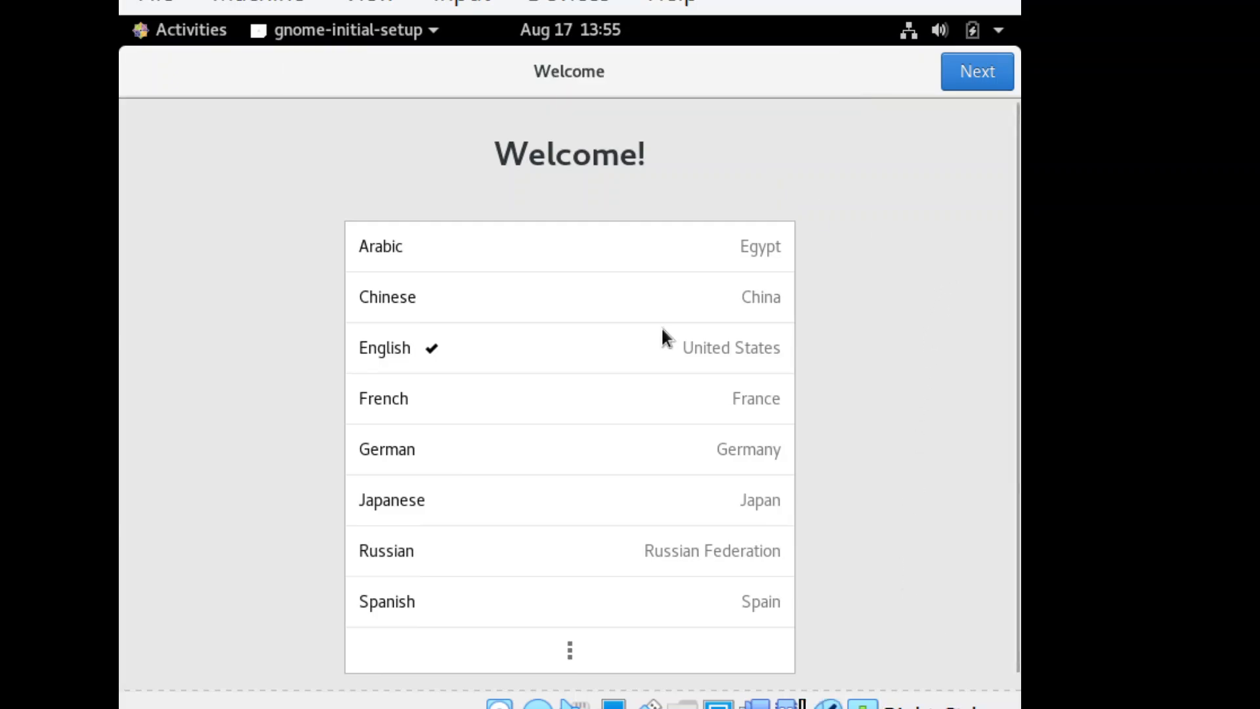
Step: Complete the desktop's first-run setup with English (United States) and Location Services off, and close the Getting Started help
left_click(961, 86)
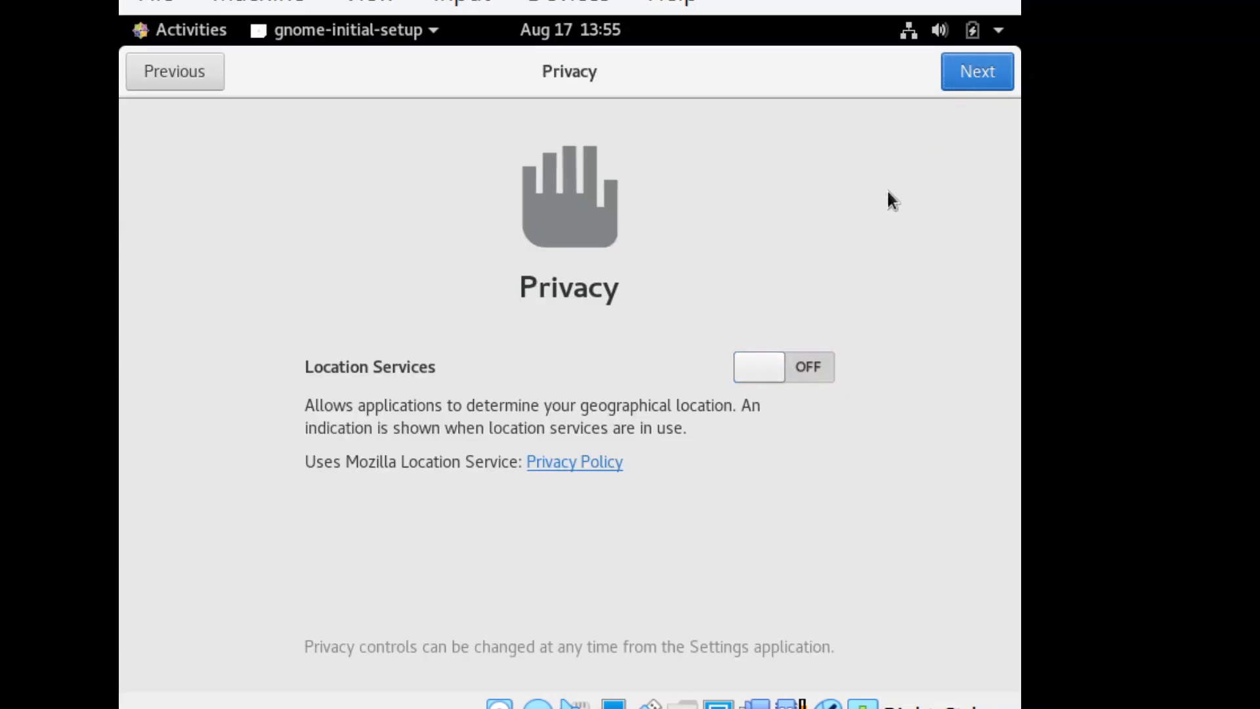
left_click(971, 71)
left_click(971, 71)
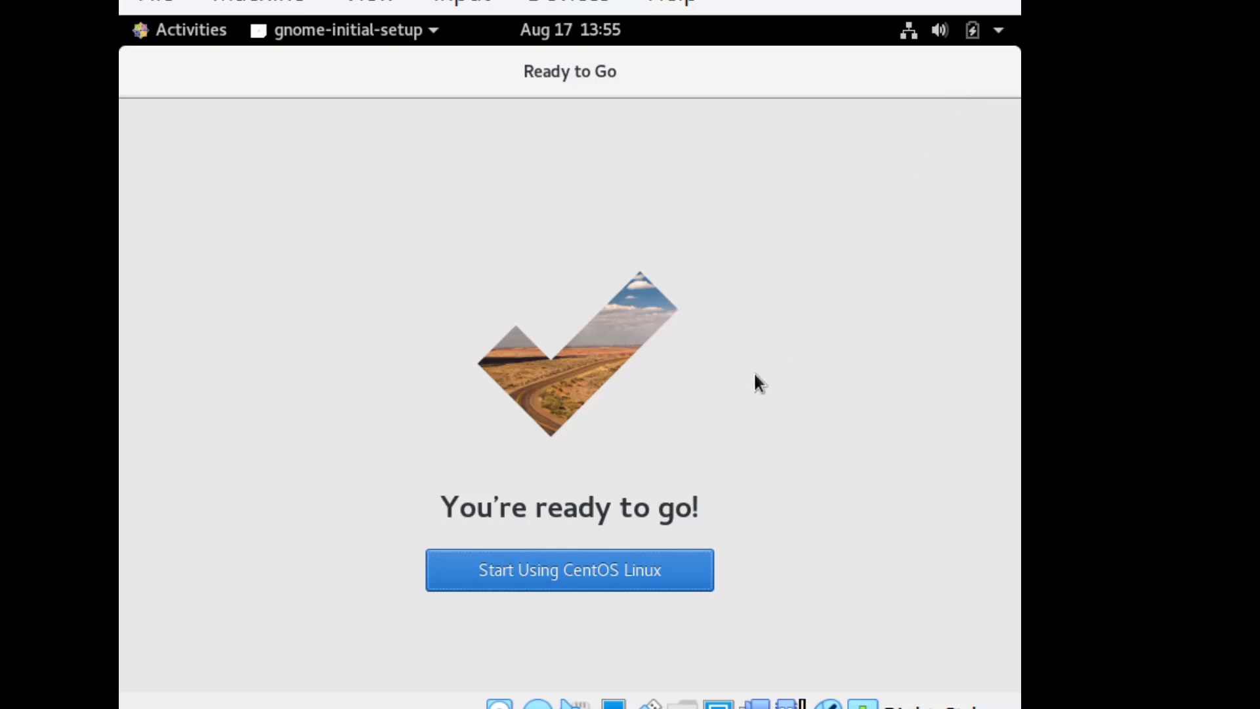
left_click(632, 566)
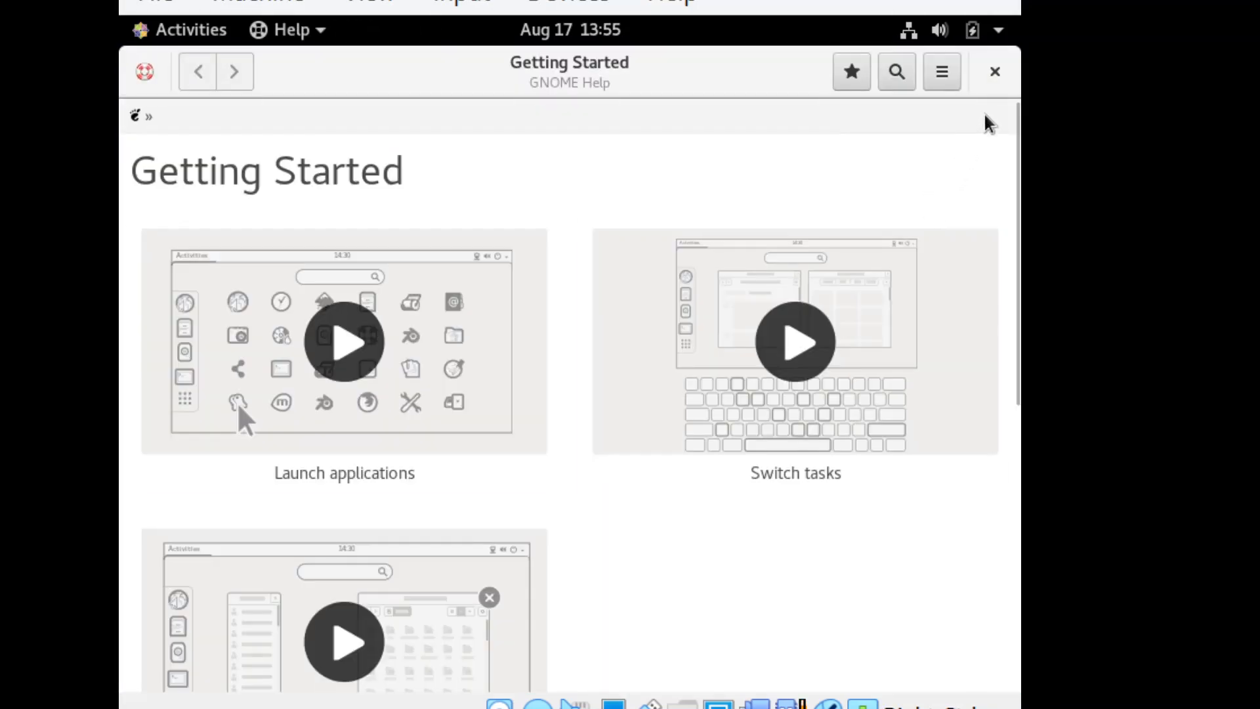
left_click(988, 76)
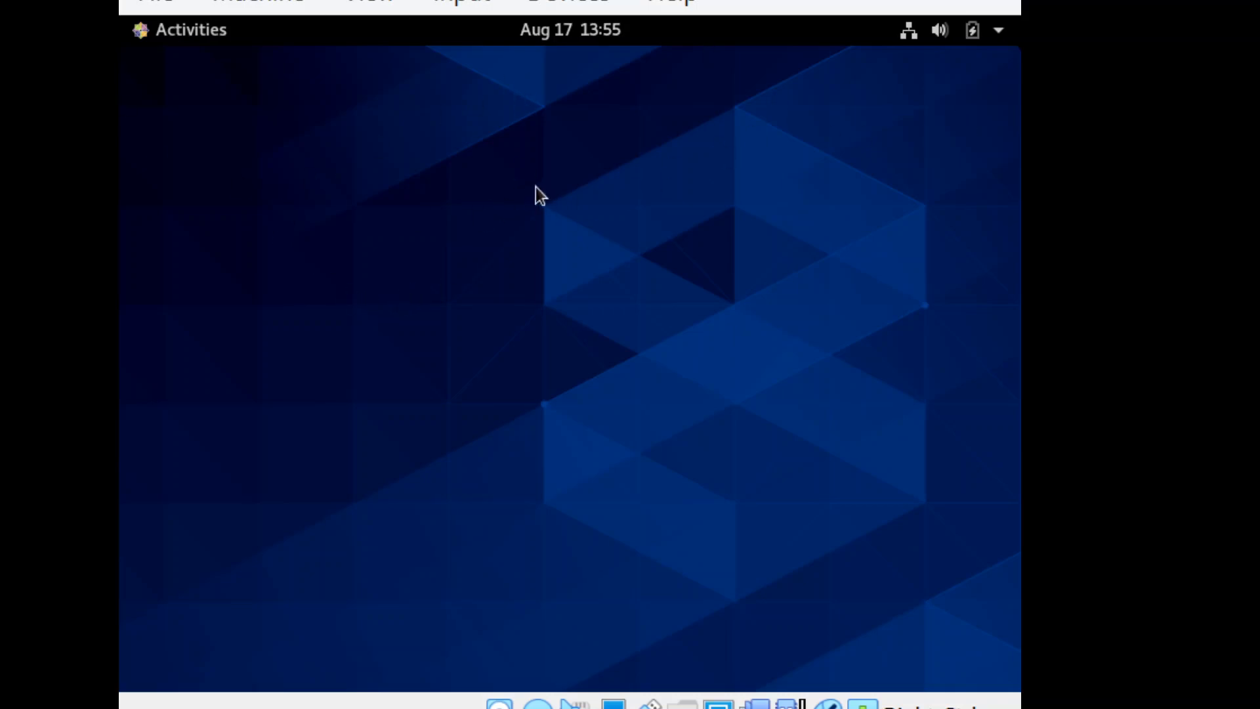
Step: Search the desktop's applications for calc, clear the search, and close the CentOS virtual machine
left_click(186, 30)
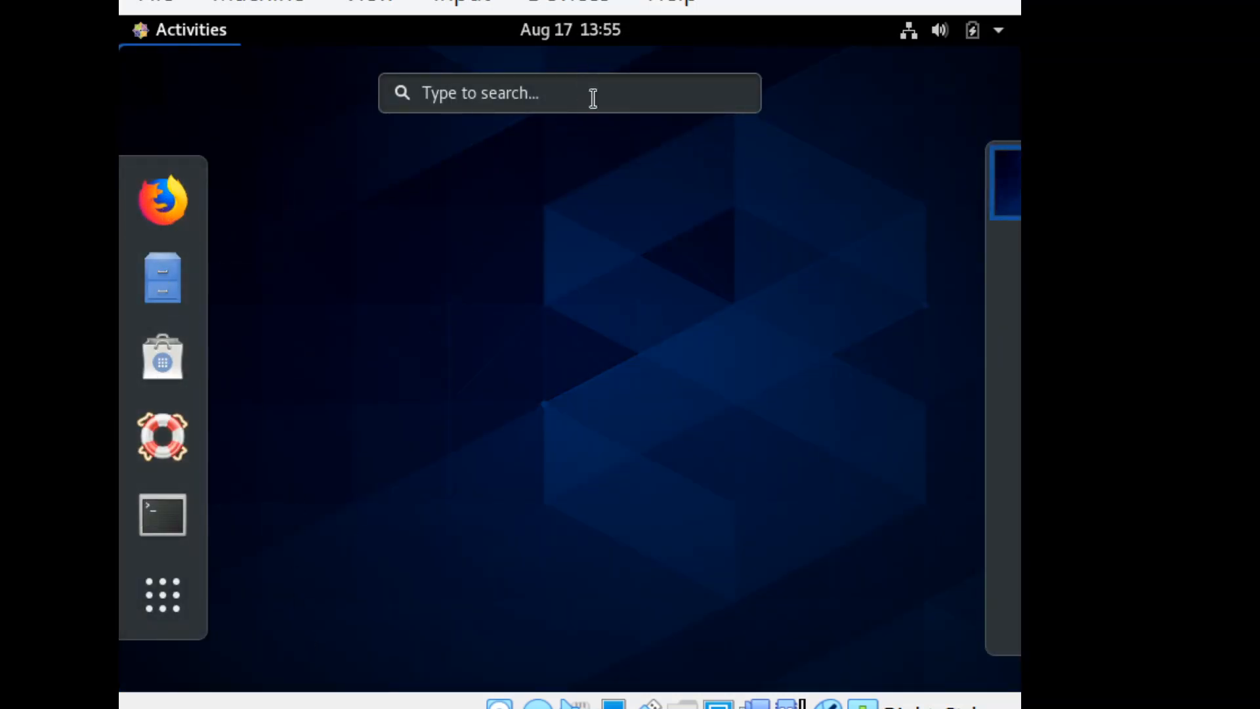
left_click(566, 100)
type("calc")
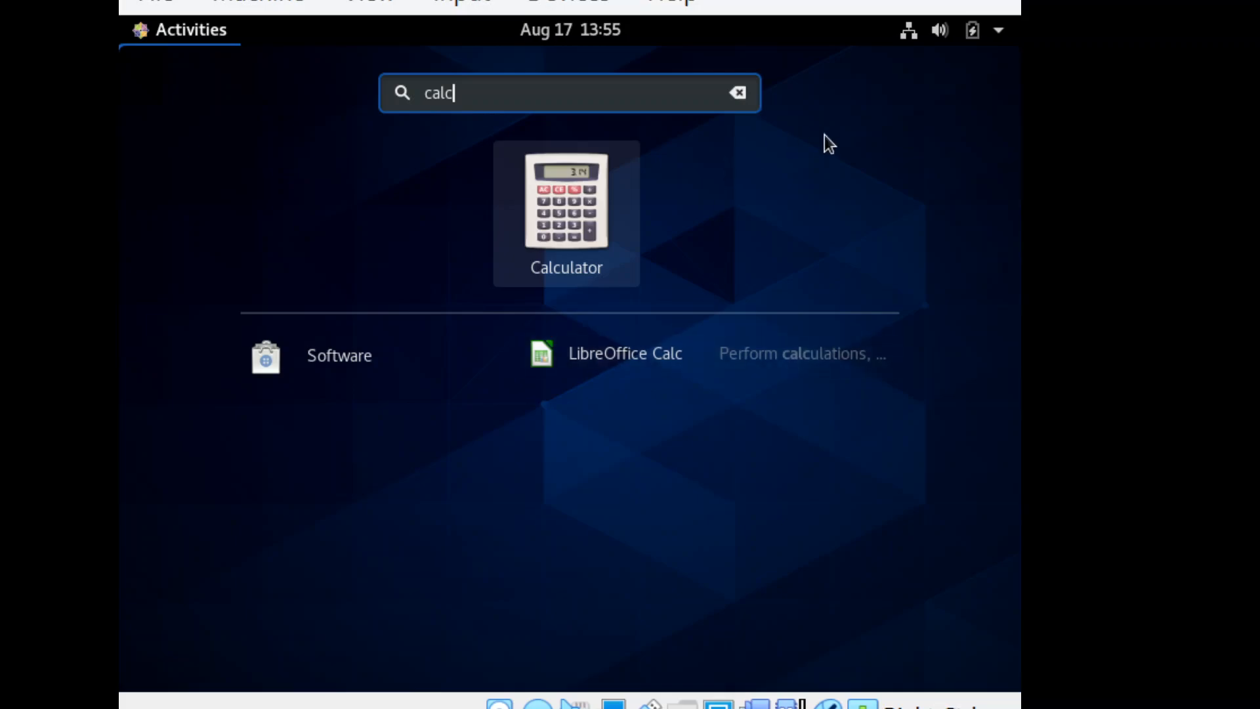
key("Escape")
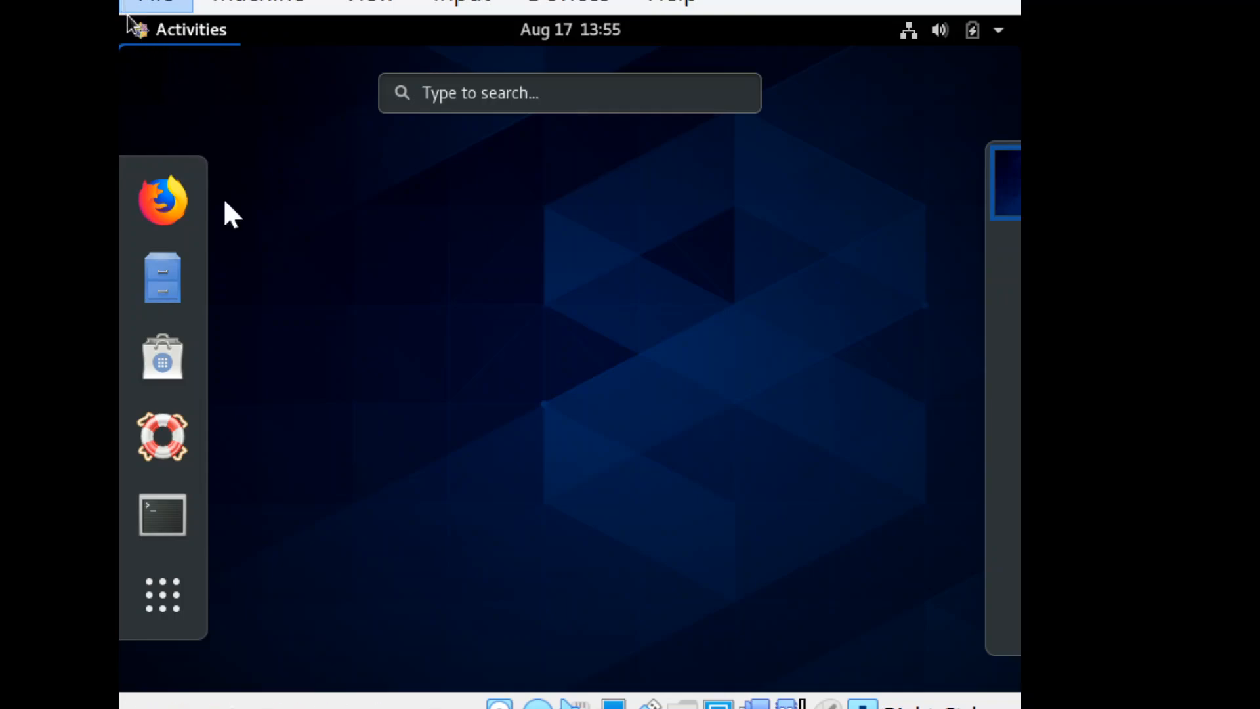
left_click(231, 231)
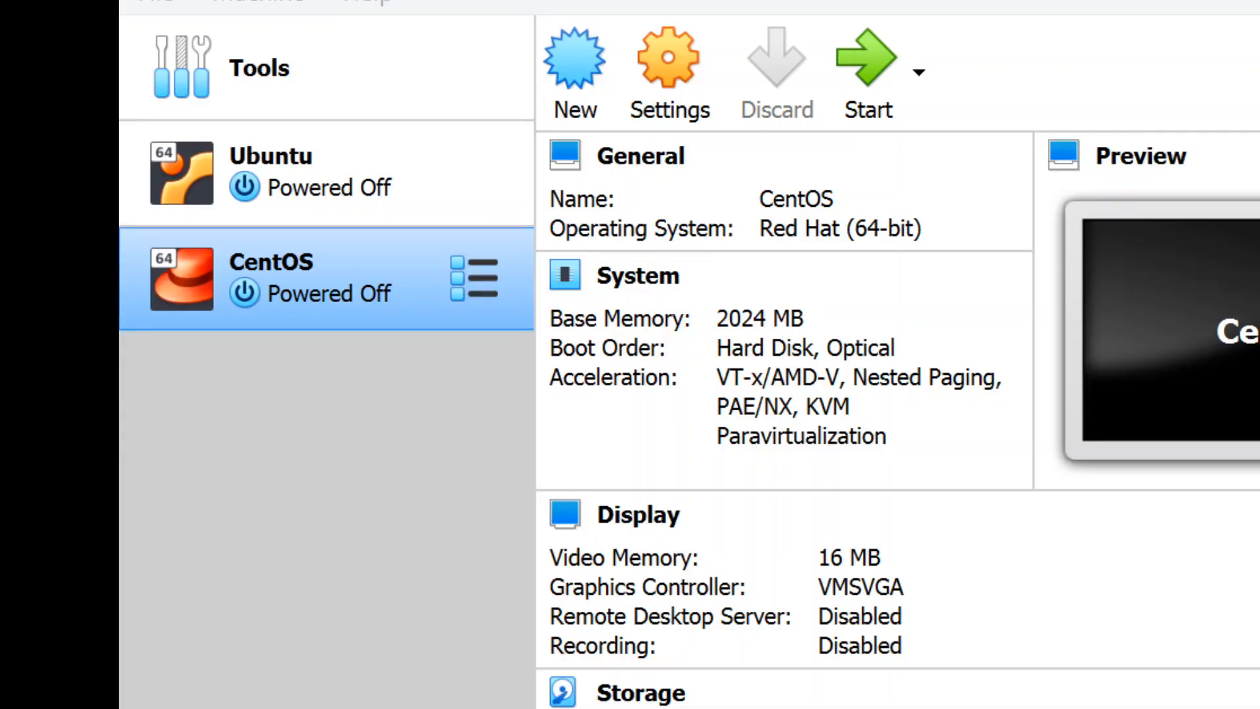
Step: In the CentOS machine's system settings, try Optical first in the boot order and return Hard Disk to first place
left_click(664, 107)
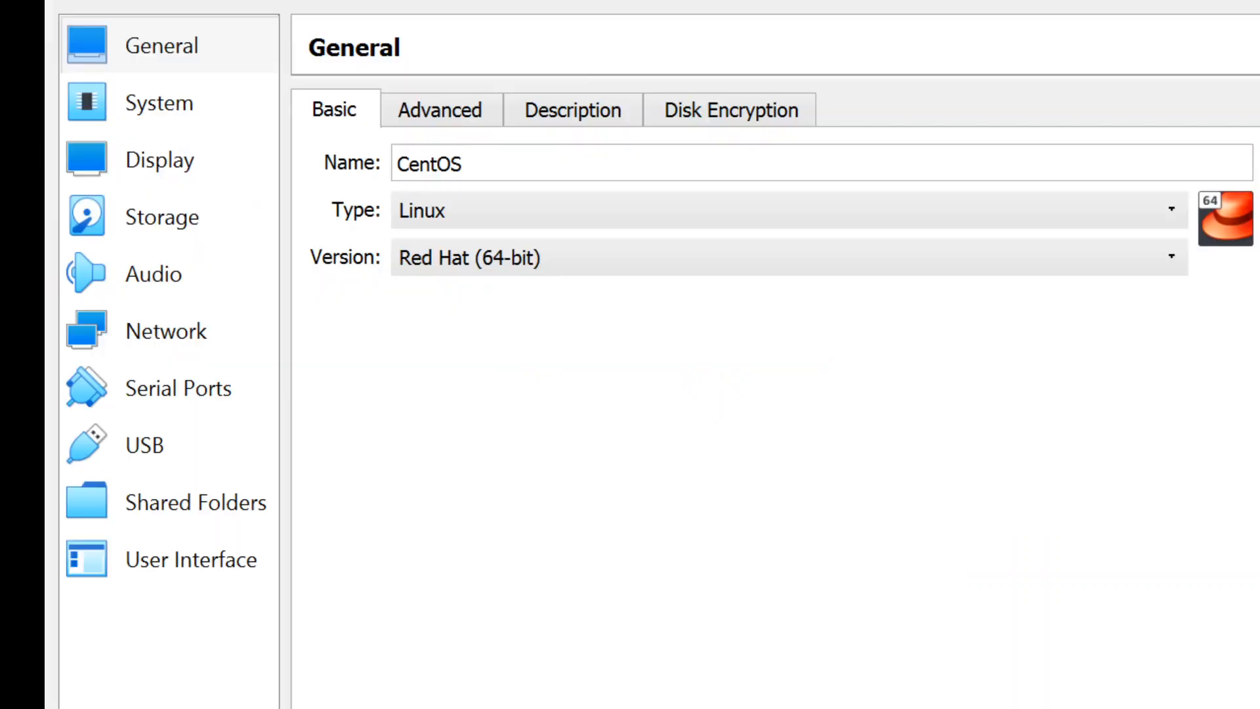
left_click(203, 103)
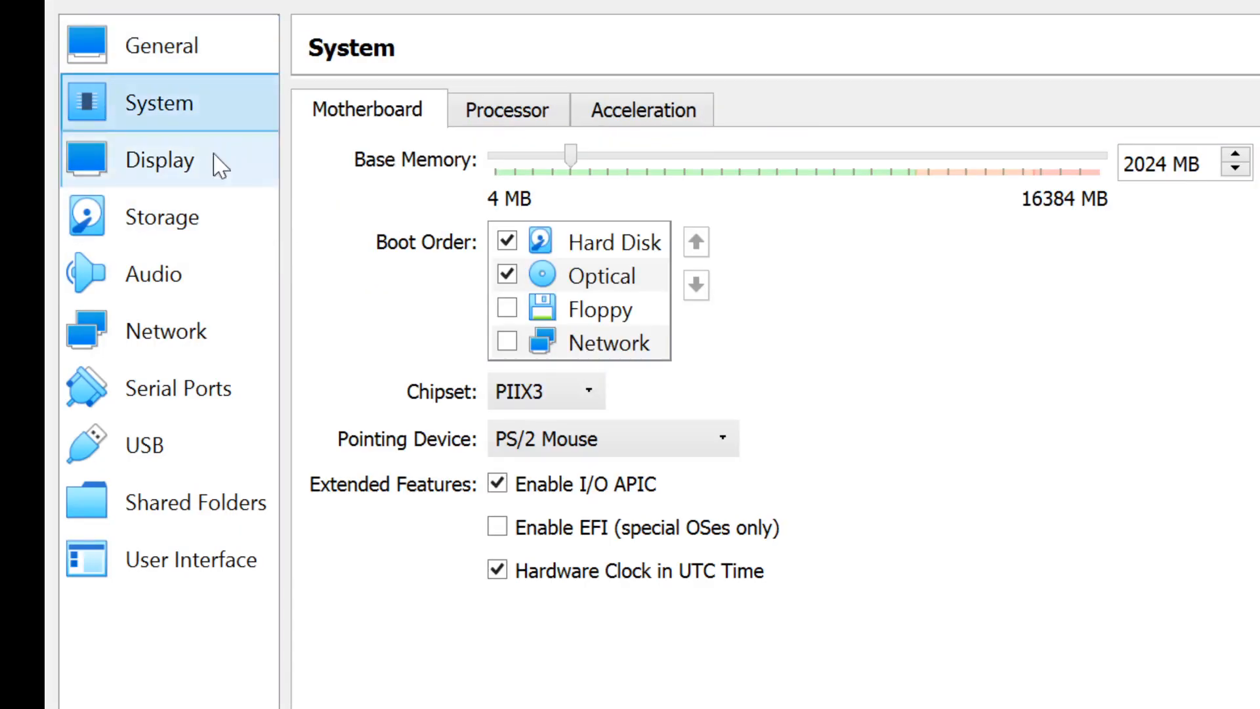
left_click(640, 274)
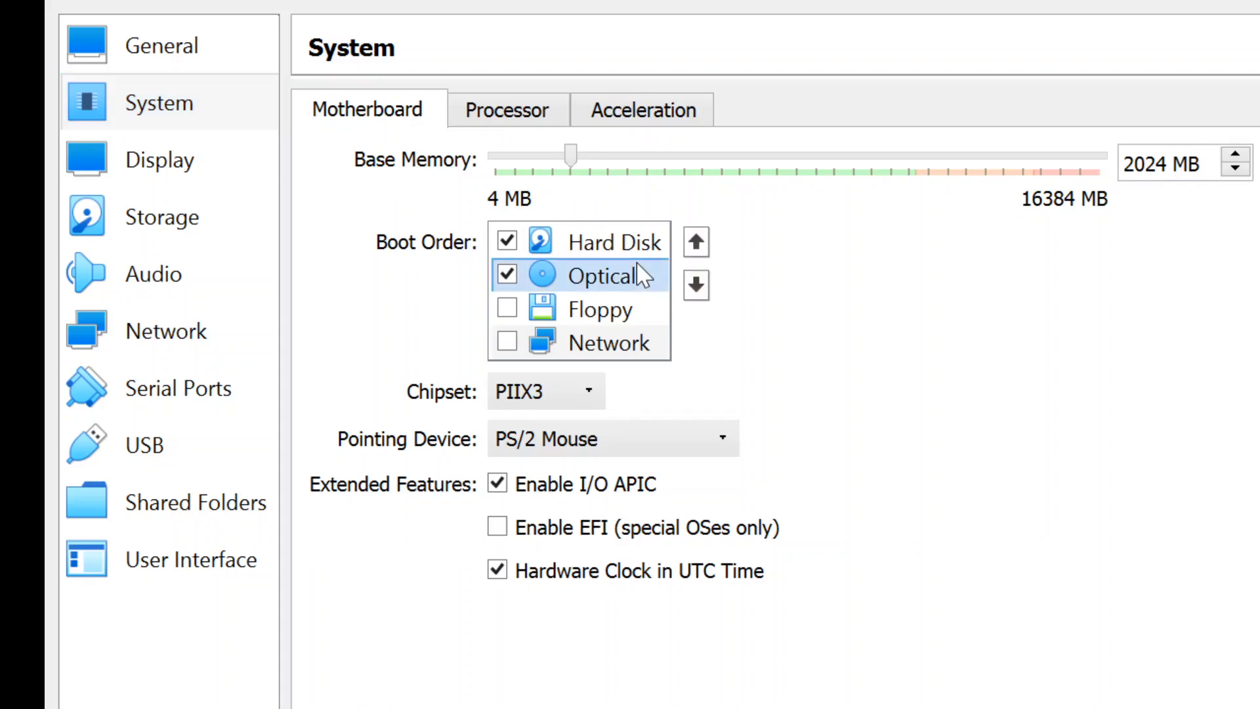
left_click(696, 242)
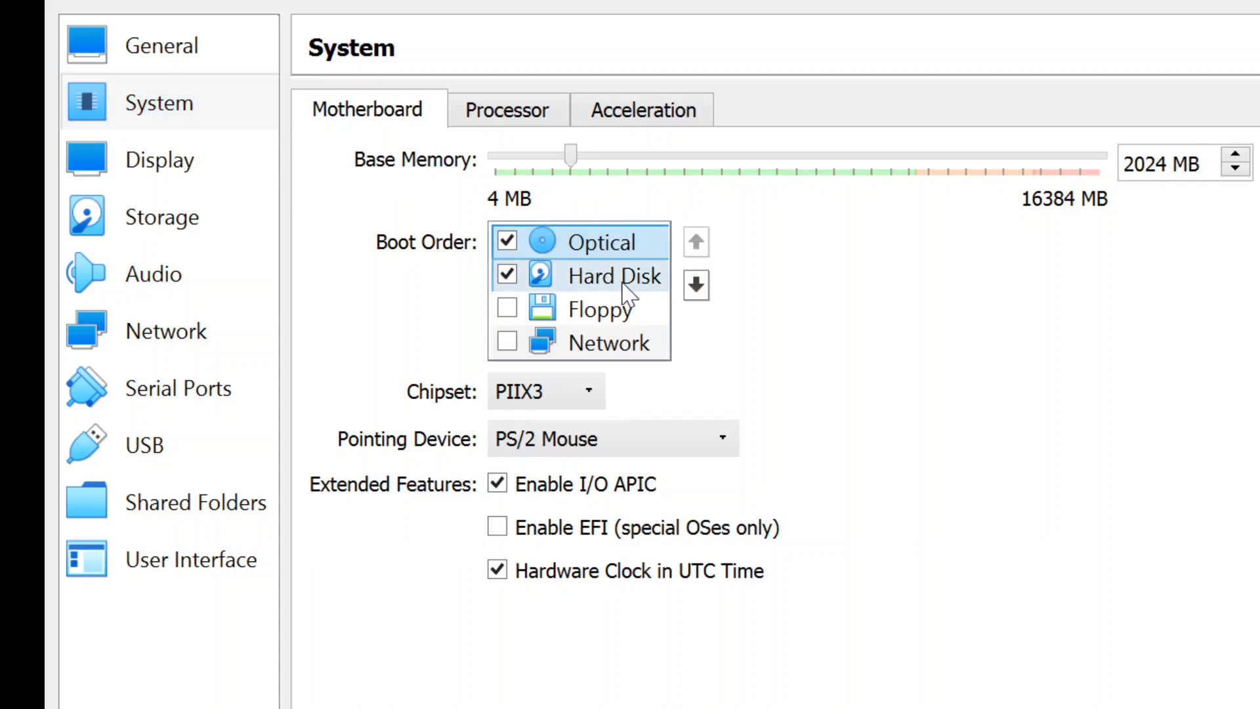
left_click(604, 274)
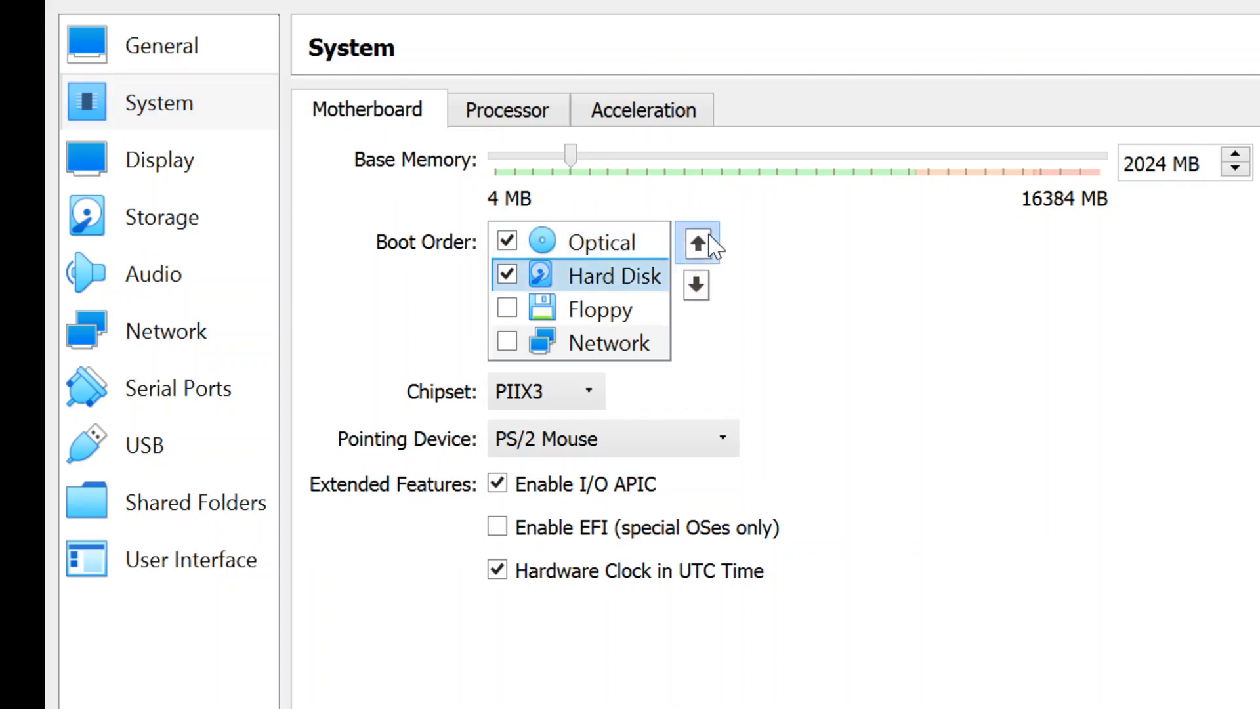
left_click(697, 241)
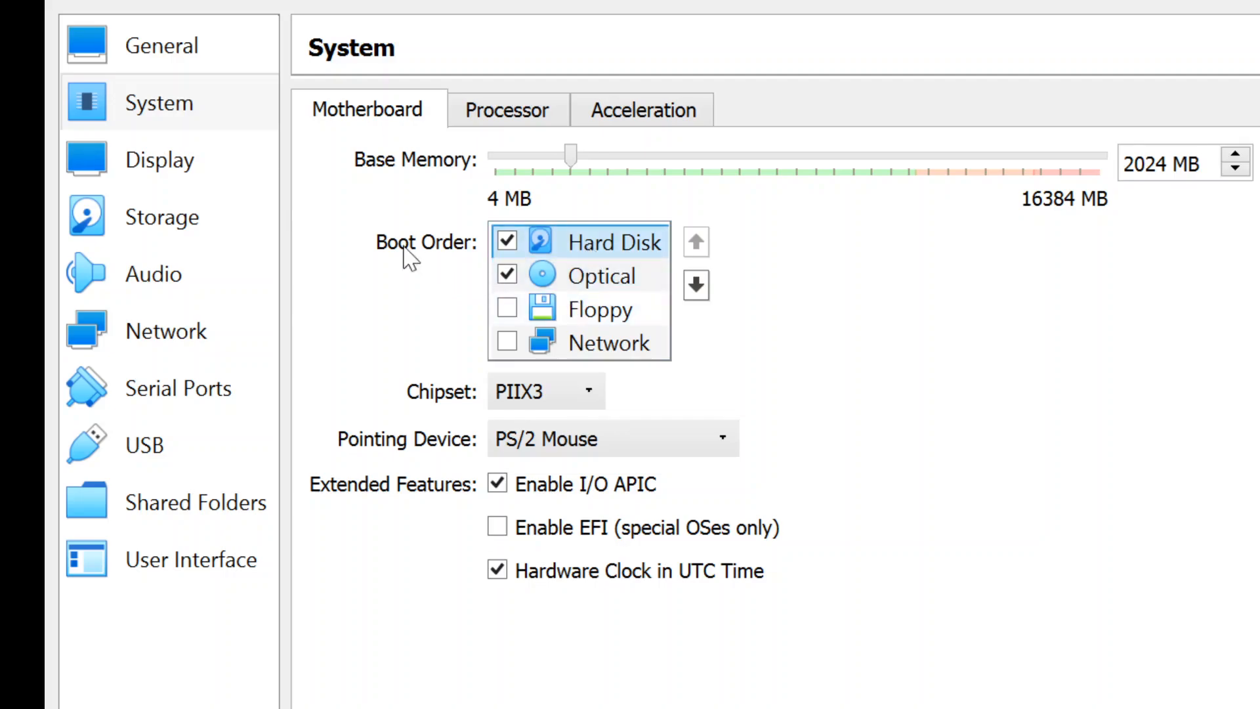